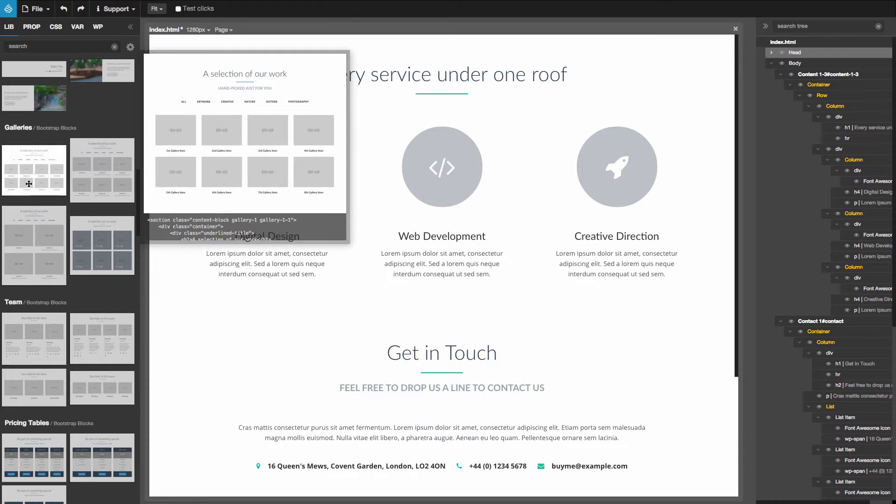
Insert the filterable eight-item gallery block at the start of the page and try its Artwork, Creative, Nature, Outside and All filters.
drag(51, 218, 211, 96)
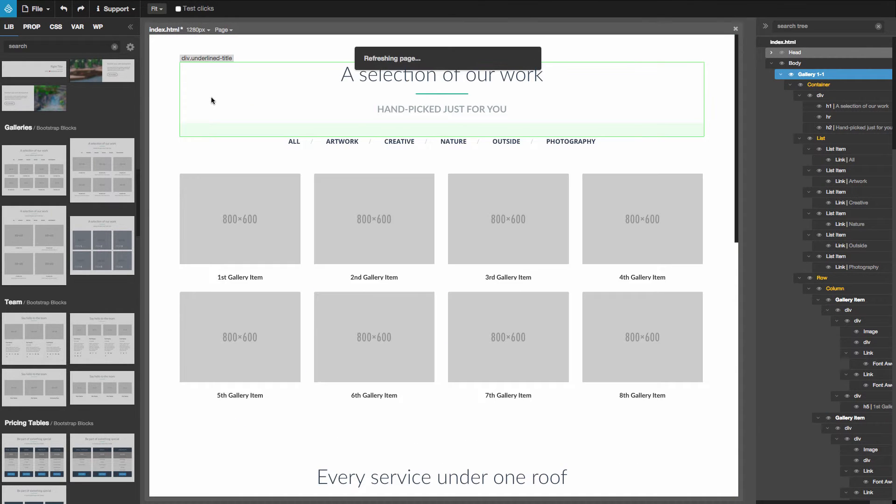
click(340, 143)
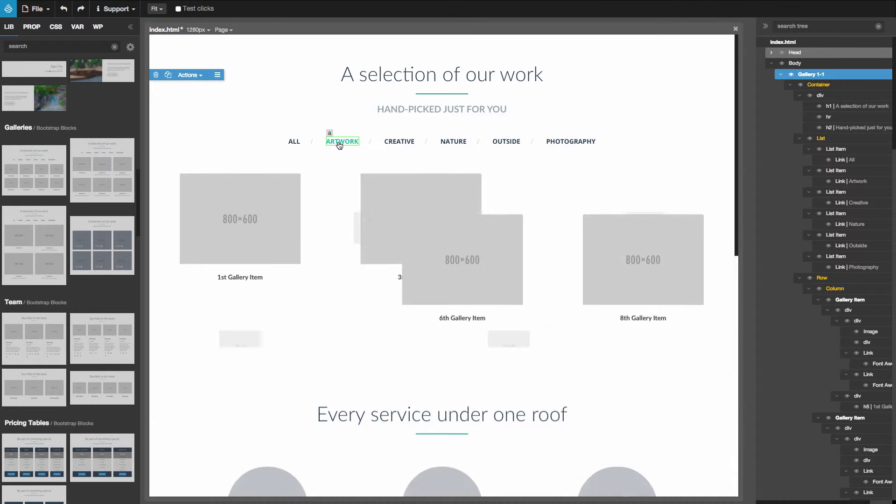
click(400, 142)
click(459, 146)
click(505, 142)
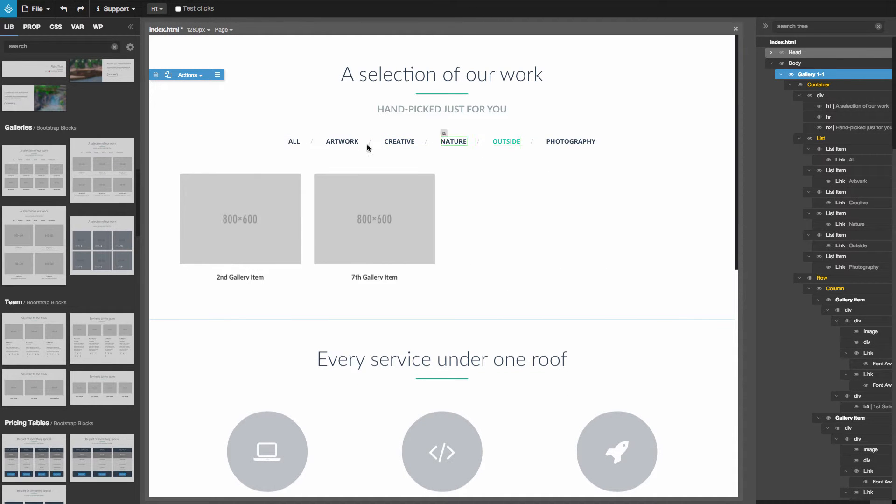
click(293, 142)
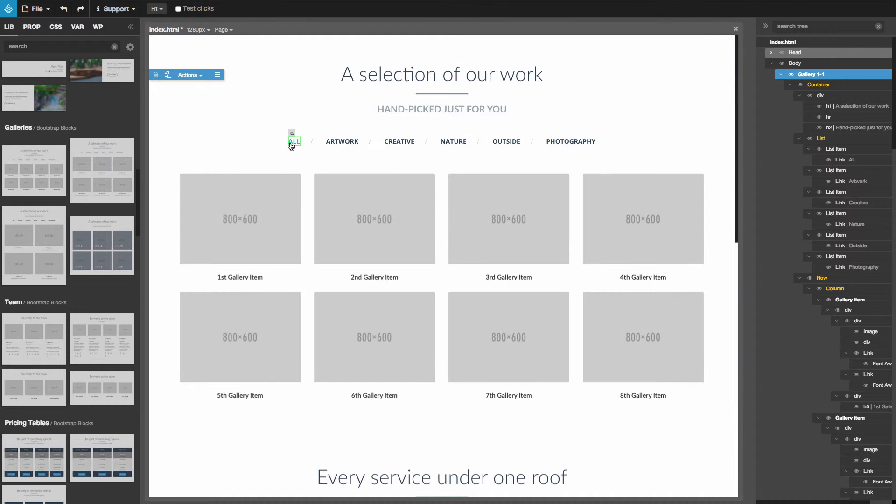
Add the six-item gallery block with dark overlay tiles directly below the first gallery.
mouse_move(122, 232)
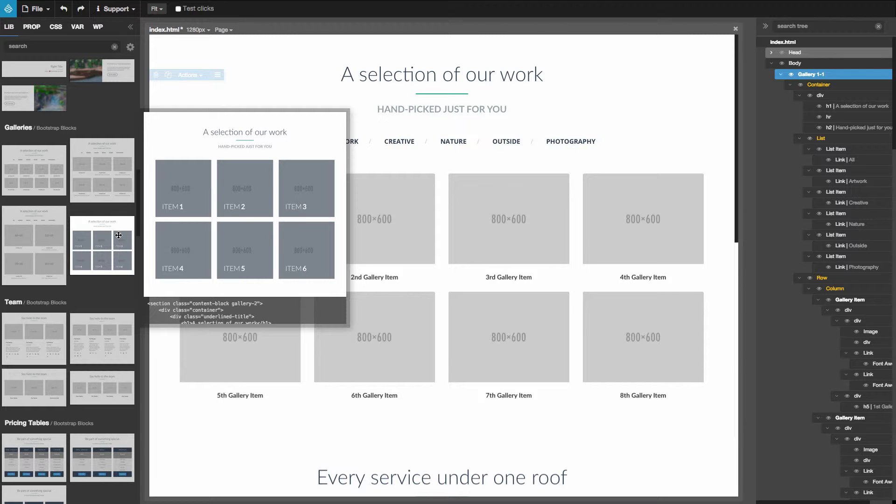
drag(117, 235, 234, 404)
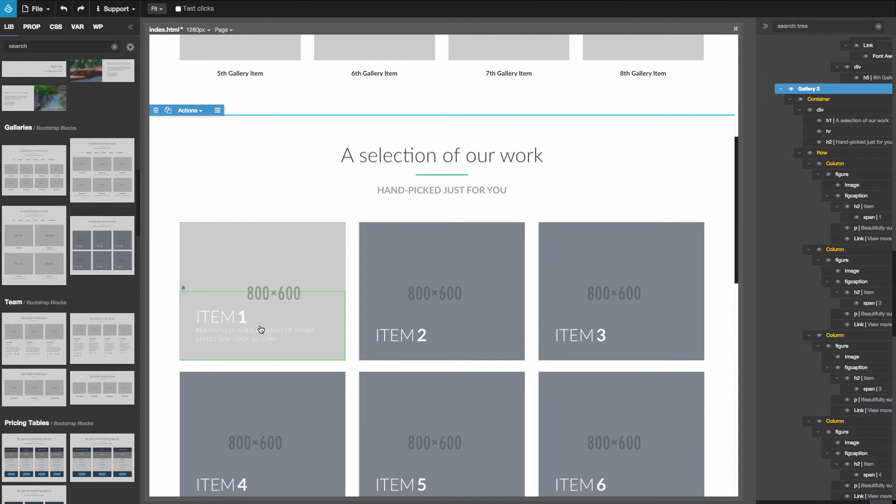
scroll(261, 329, up, 7)
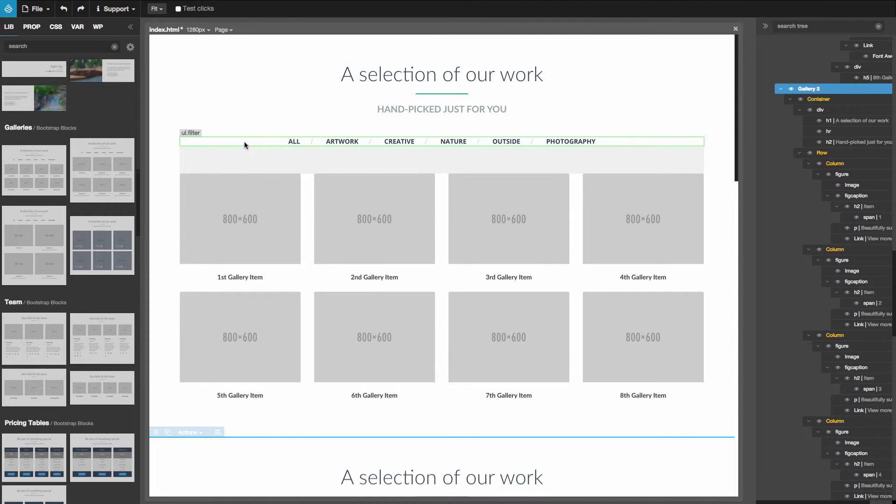
Examine the first gallery's structure by selecting the Gallery 1-1 section, its container and its title div.
scroll(788, 109, up, 10)
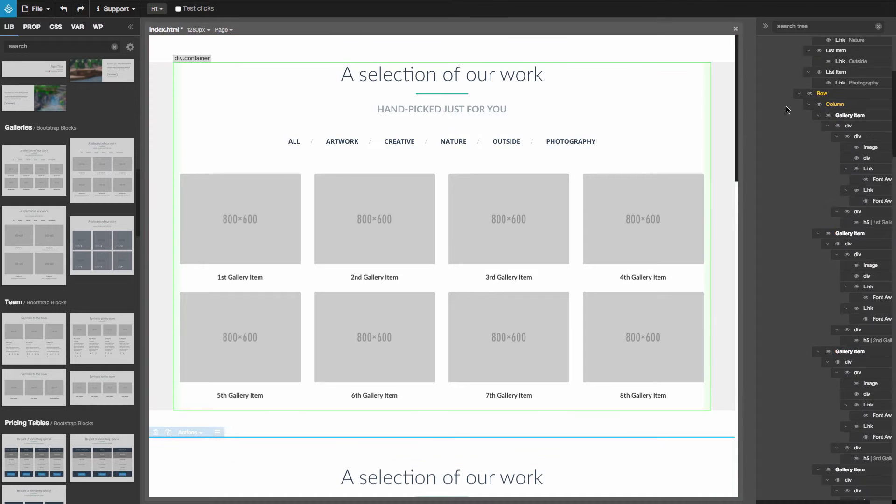
scroll(788, 110, up, 5)
click(810, 73)
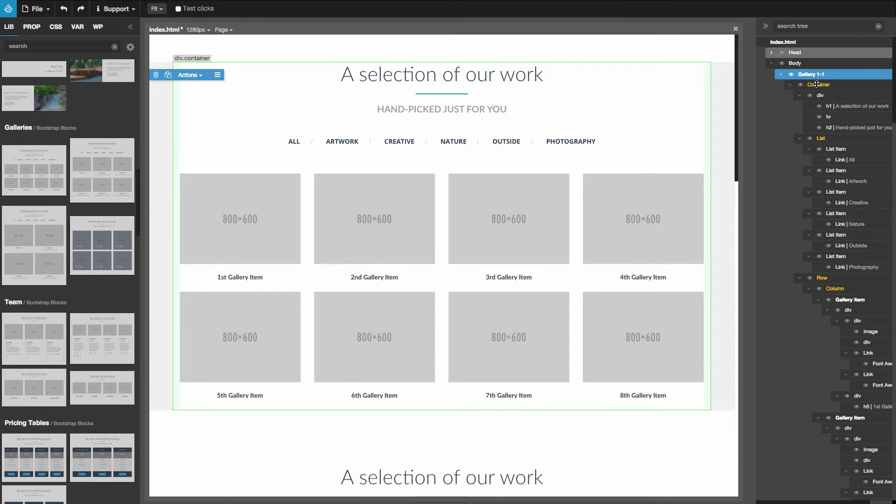
click(817, 84)
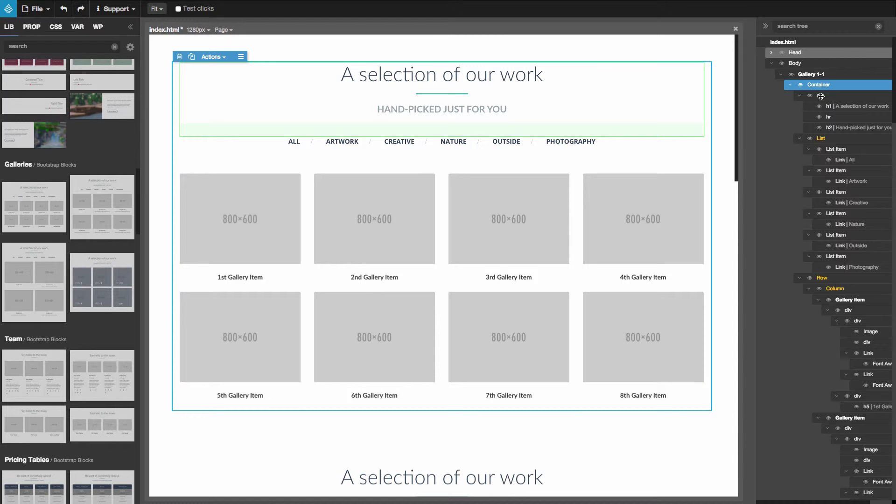
click(821, 96)
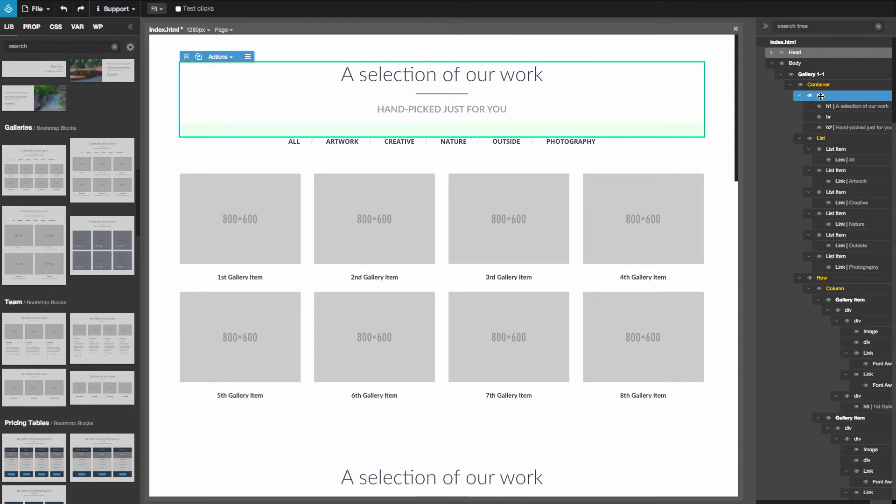
Inspect the filter list's code, highlighting the first list item and the data-filter attributes, and close it without changes.
click(821, 139)
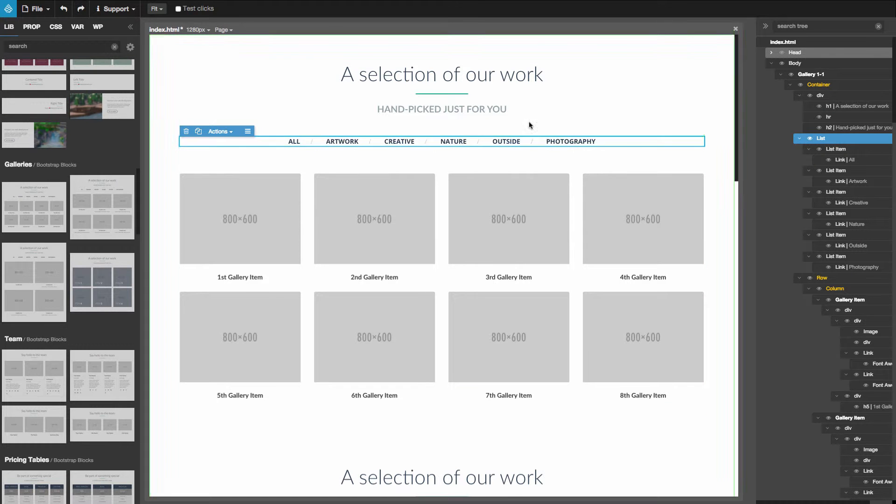
click(219, 131)
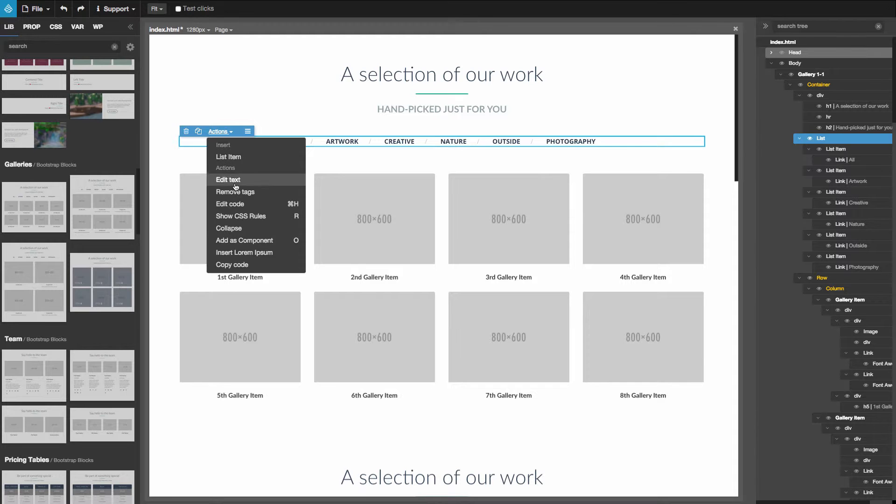
click(235, 204)
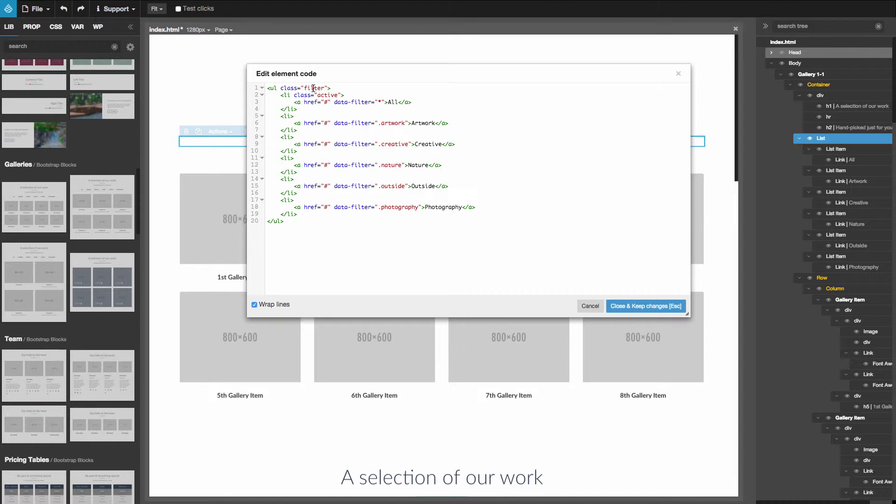
drag(280, 95, 301, 108)
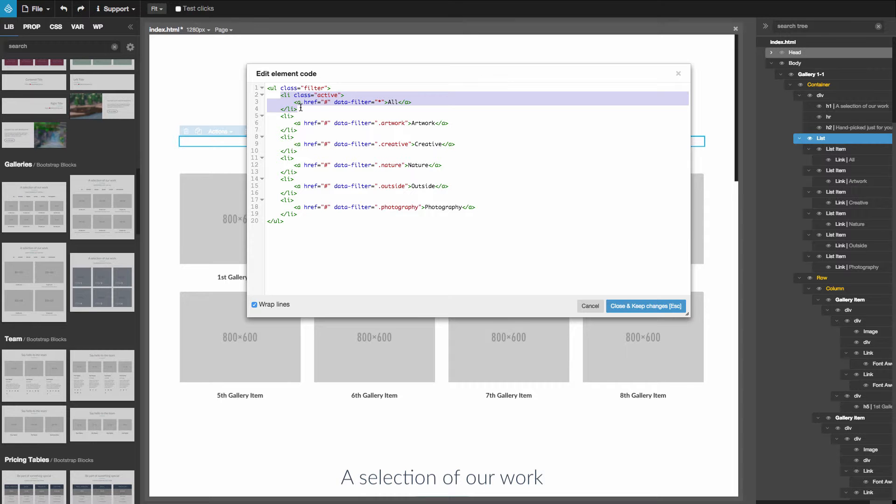
click(333, 103)
drag(334, 102, 372, 101)
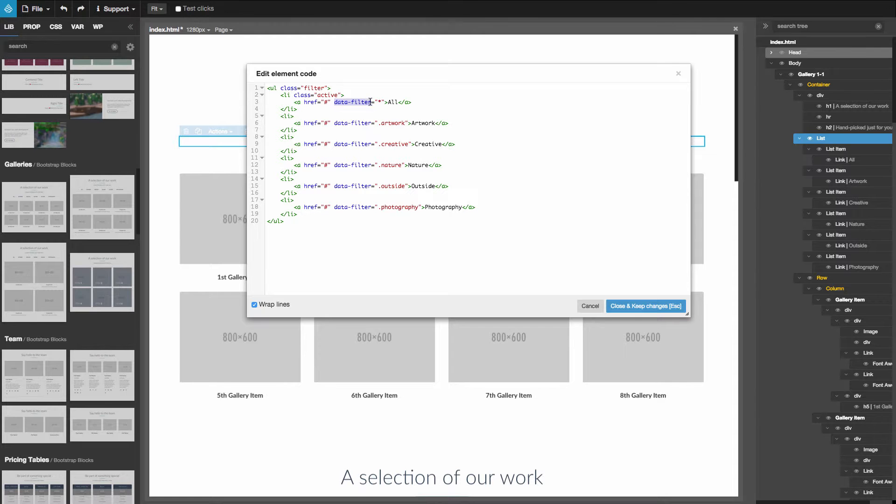
drag(334, 122, 369, 123)
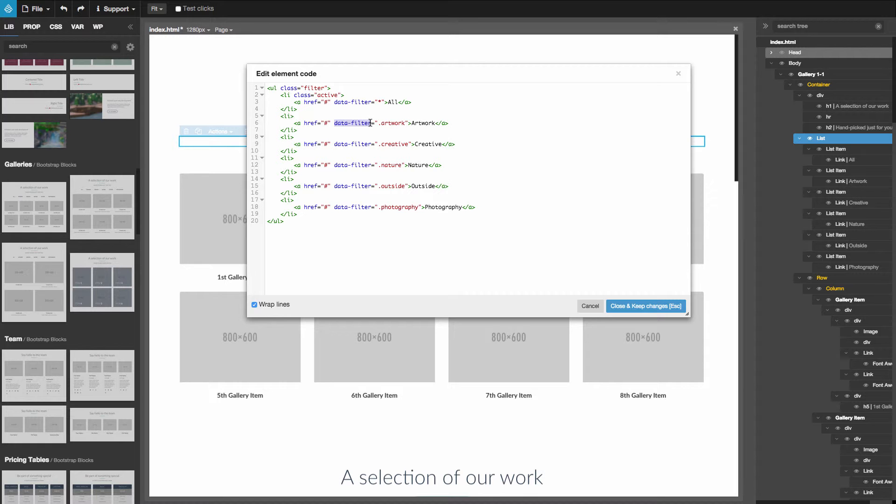
drag(371, 123, 372, 123)
click(590, 305)
mouse_move(590, 302)
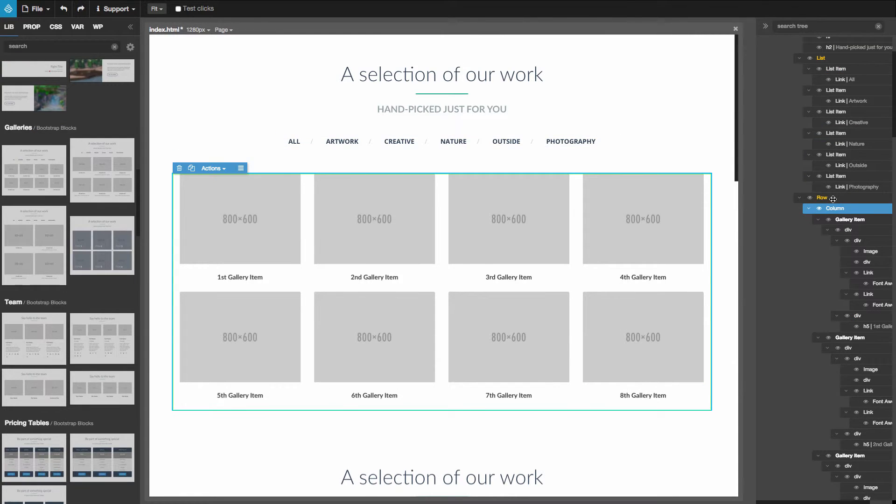
Inspect the gallery row and its column's code, highlighting the isotope-gallery-container class, and close it without changes.
click(831, 200)
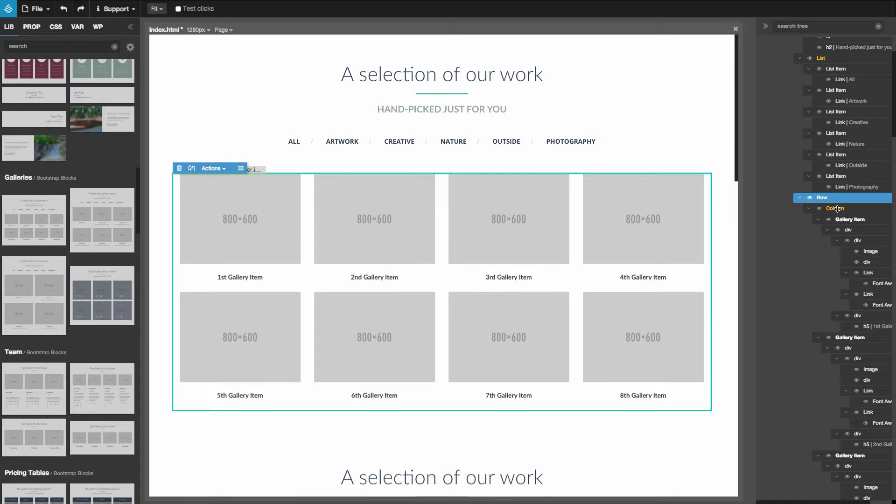
click(838, 209)
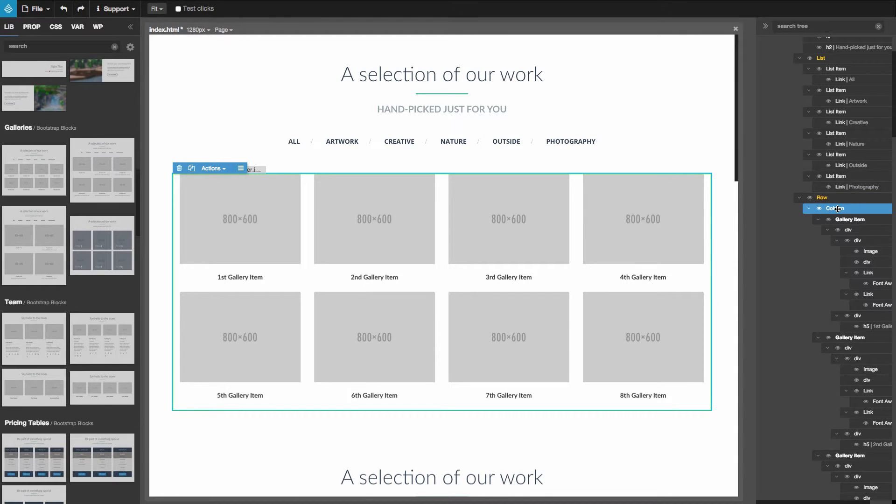
double_click(838, 209)
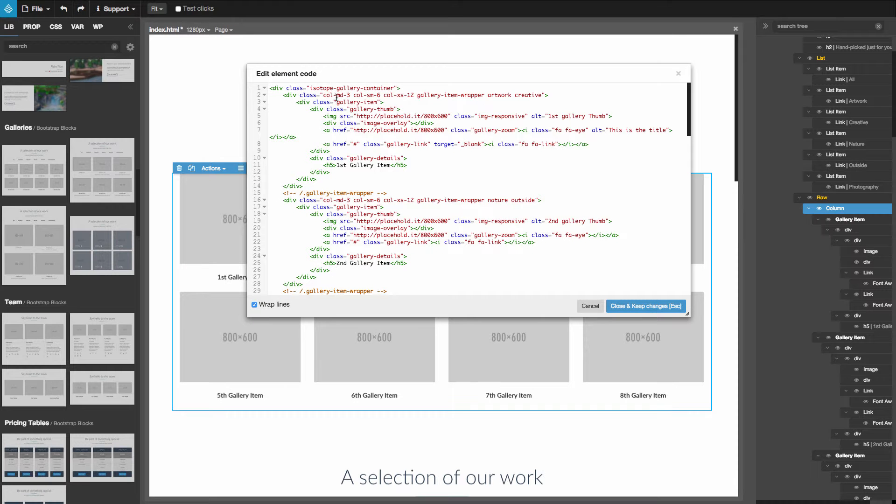
drag(309, 87, 394, 86)
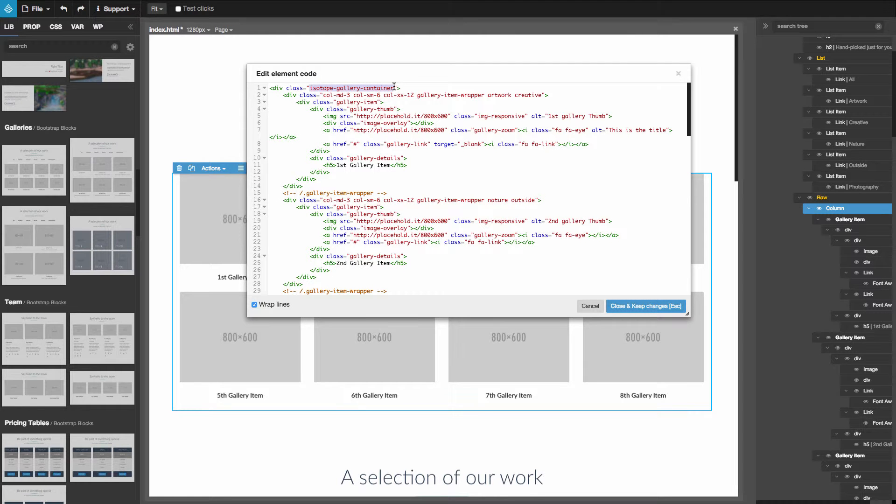
click(590, 307)
Inspect the first gallery item's code, highlighting its column classes, and close the code editor.
click(847, 219)
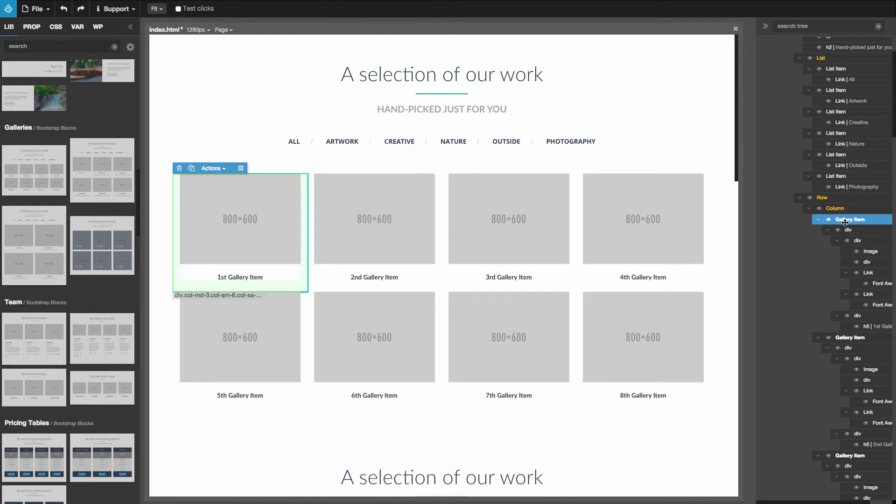
double_click(845, 219)
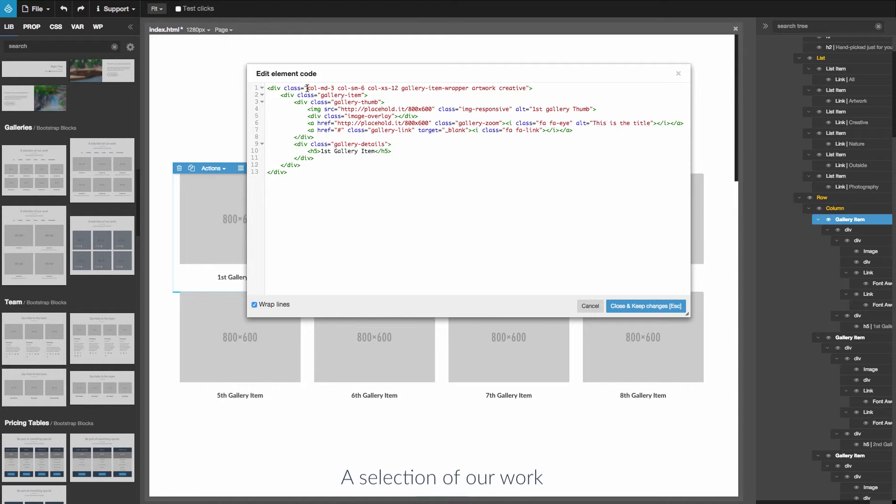
drag(308, 88, 391, 88)
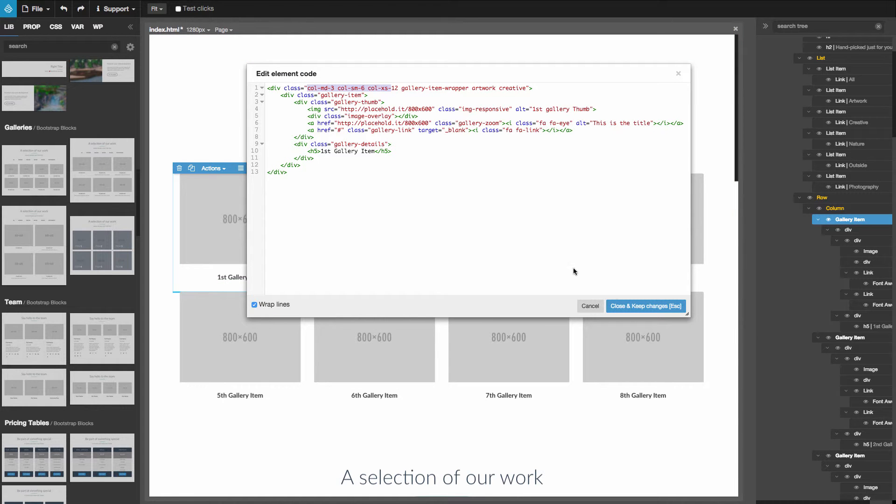
click(630, 306)
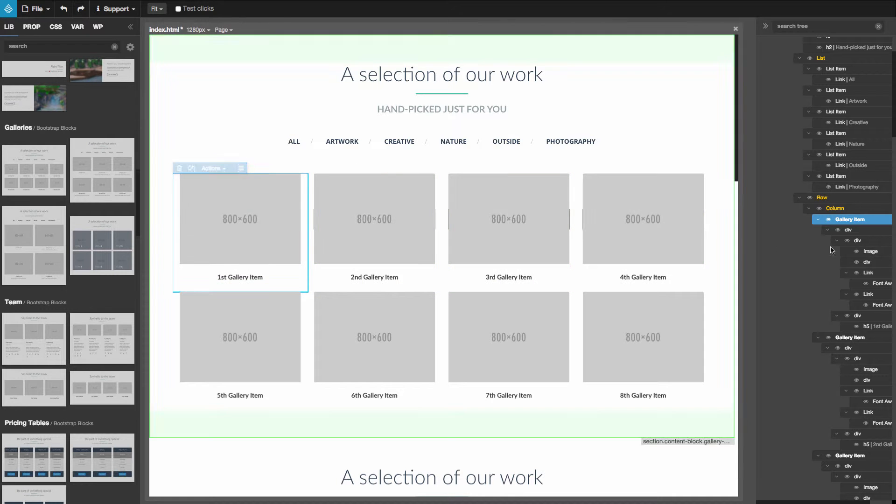
Examine the first gallery item's image, h5 caption and image overlay on the page.
click(880, 252)
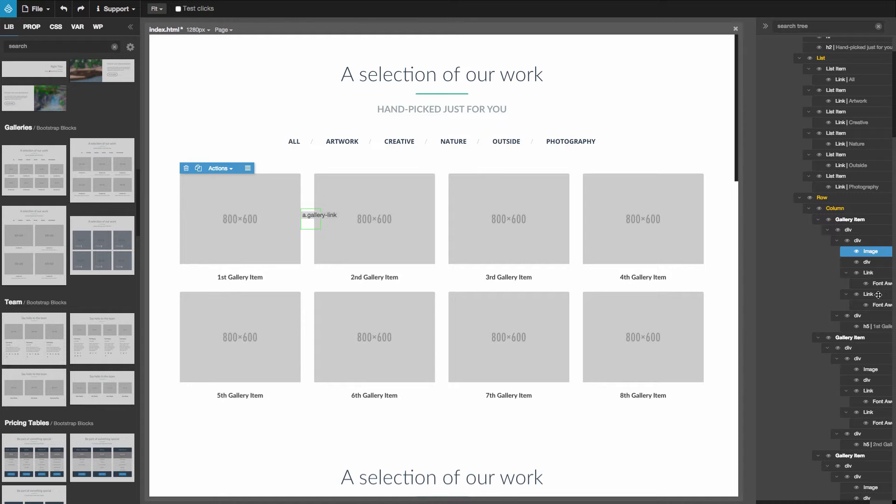
click(876, 327)
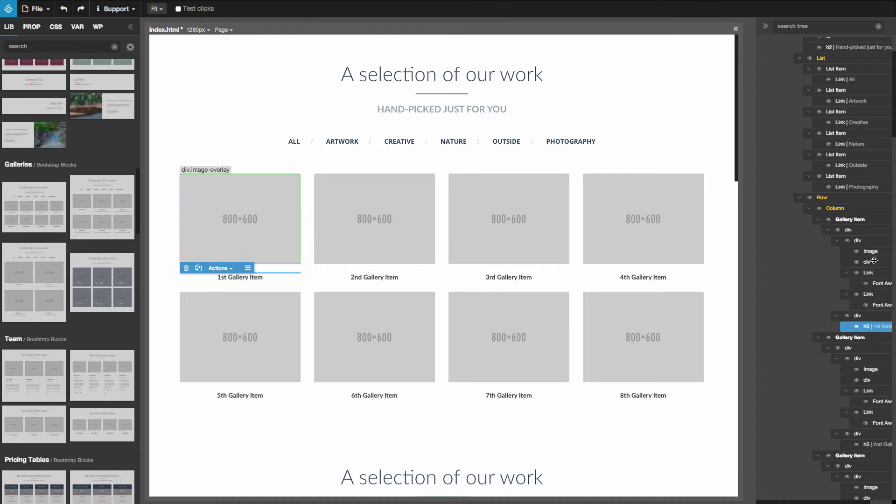
click(248, 262)
mouse_move(242, 234)
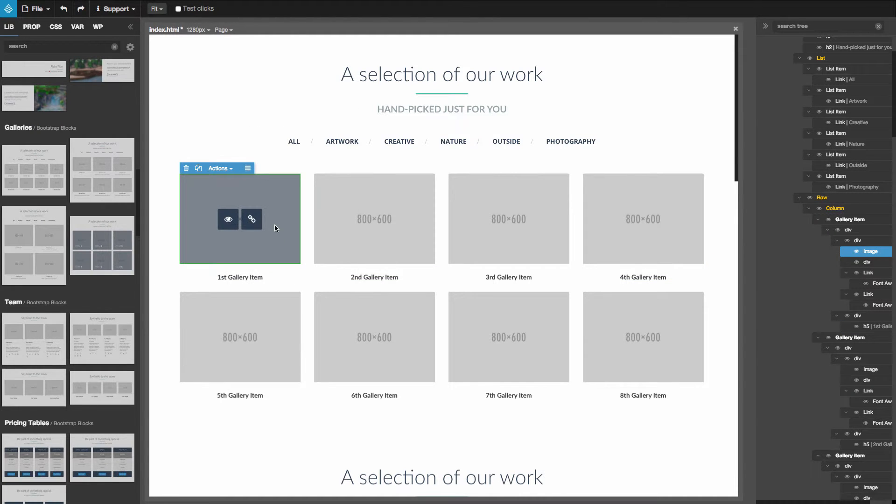
Set the first gallery item's thumbnail to city-sunset-sunrise-lens-flare-small.jpg from the images folder.
click(862, 219)
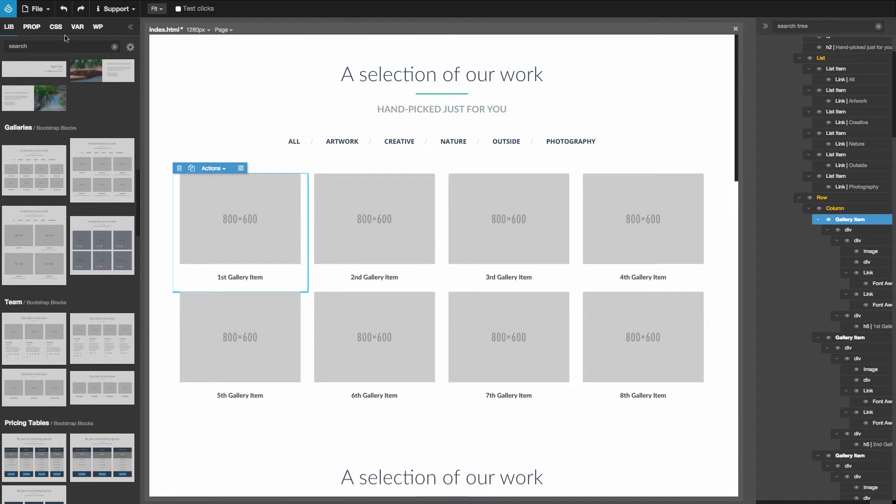
click(32, 27)
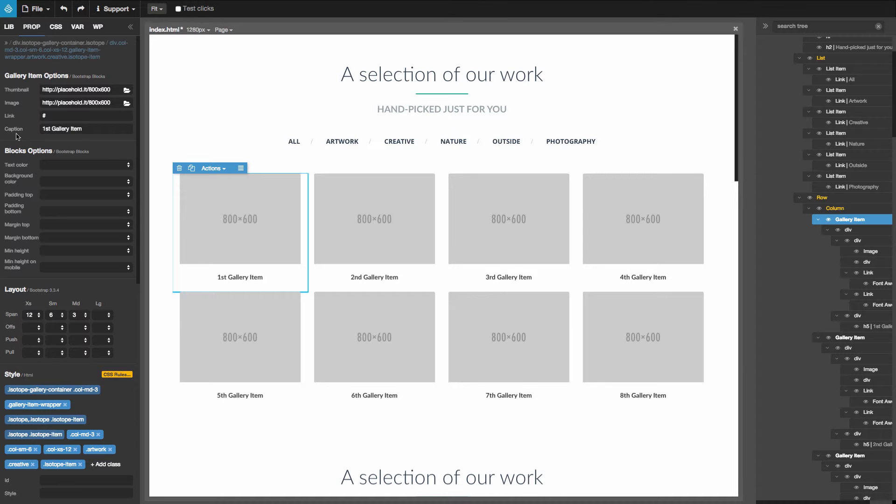
click(127, 91)
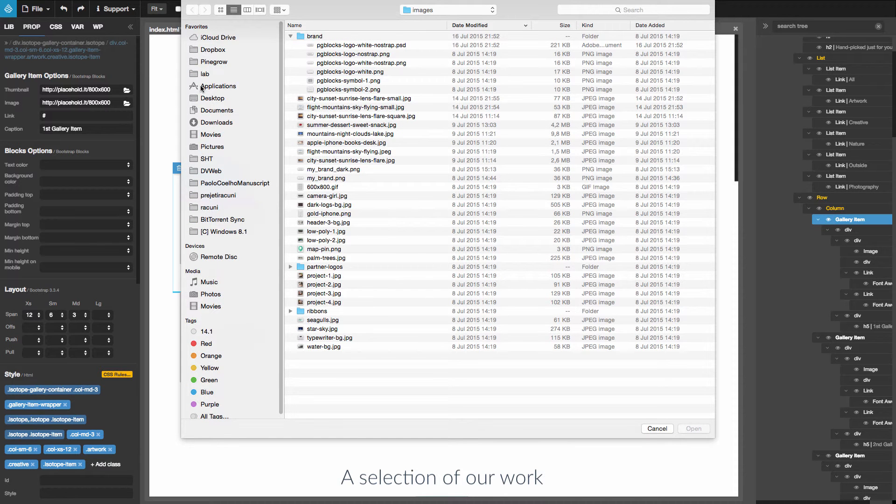
double_click(391, 99)
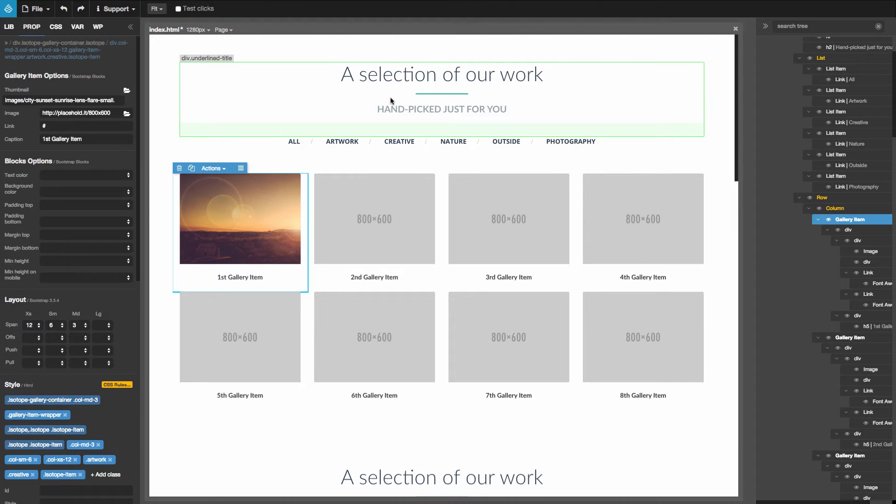
mouse_move(294, 196)
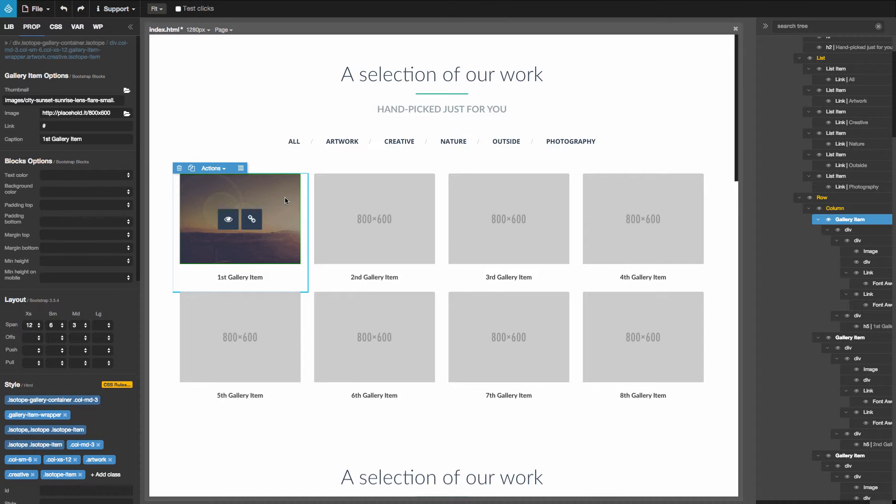
Set the first gallery item's full-size image to city-sunset-sunrise-lens-flare.jpg from the images folder.
click(126, 115)
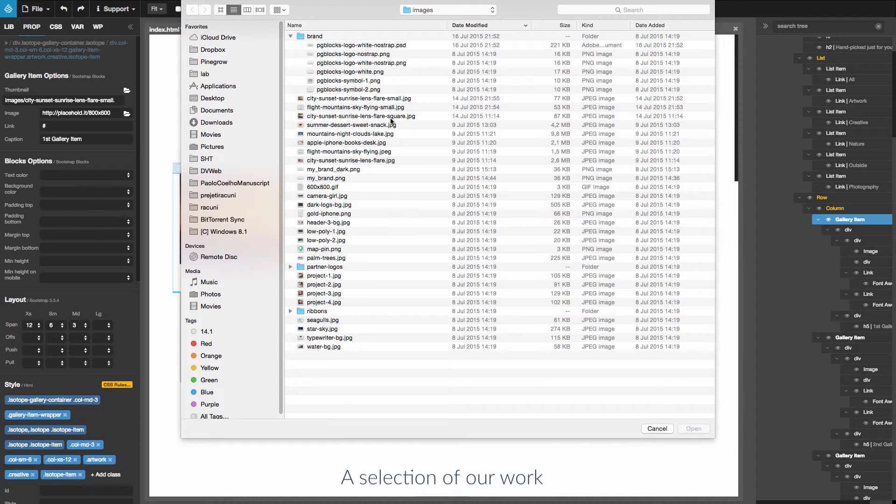
click(383, 27)
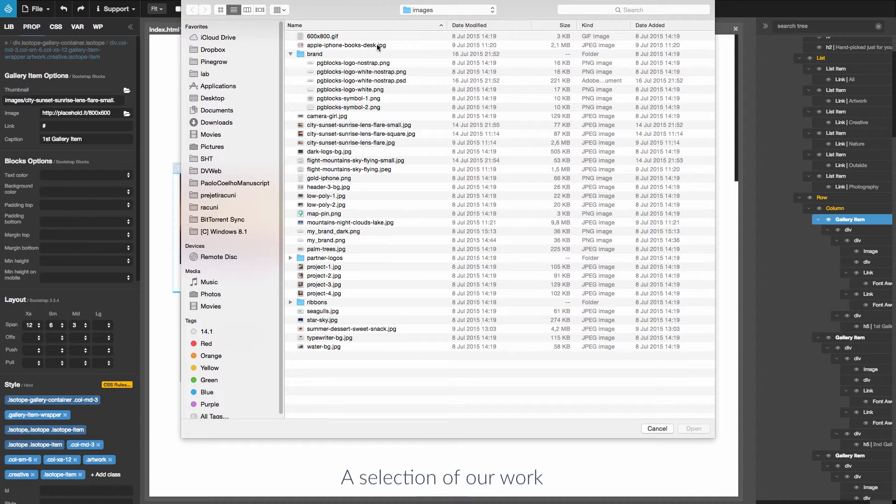
double_click(379, 141)
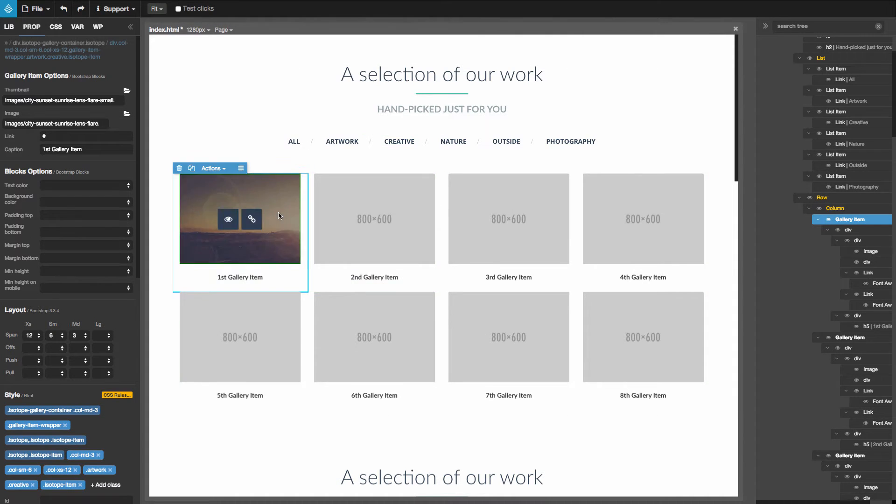
Preview the first gallery item's full-size image in the lightbox and close it again.
click(227, 221)
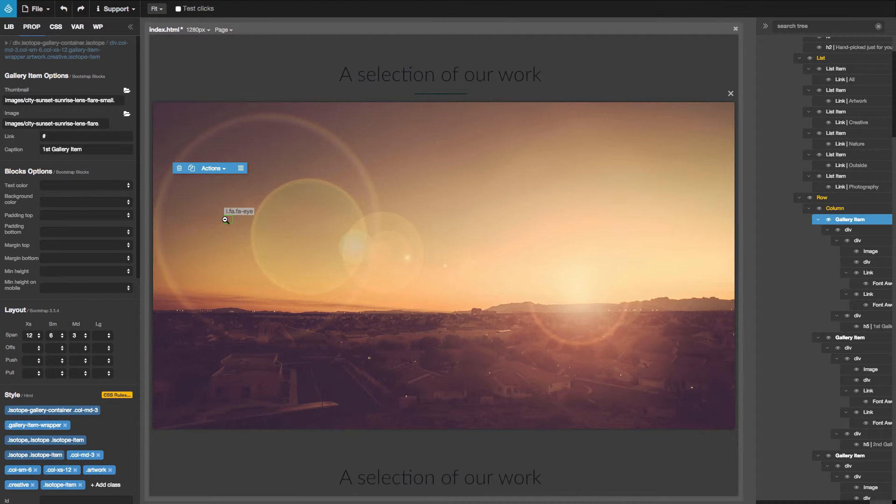
click(242, 200)
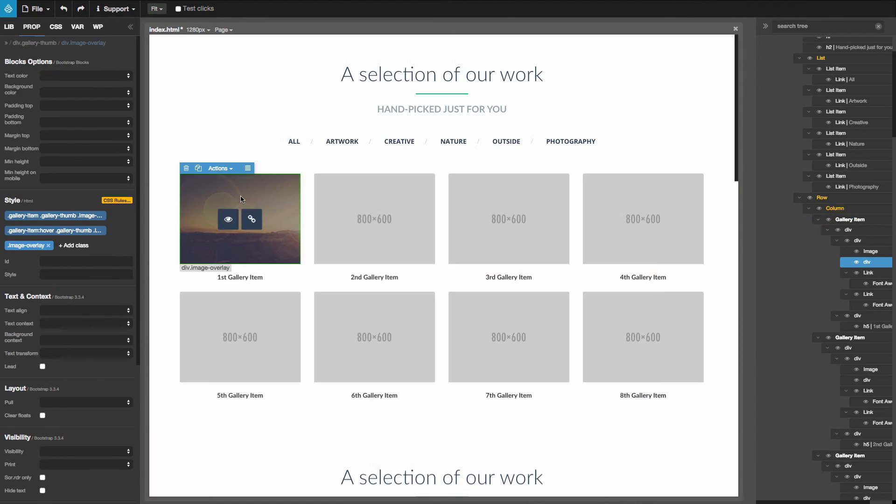
click(229, 222)
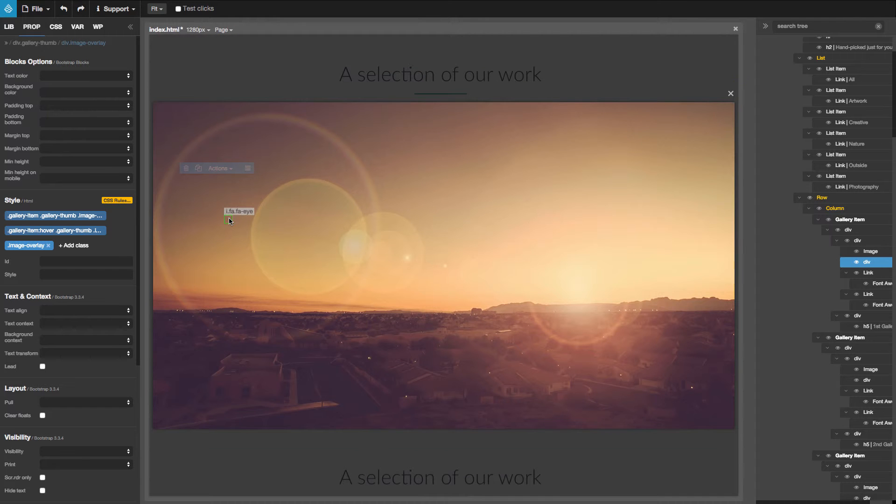
click(369, 62)
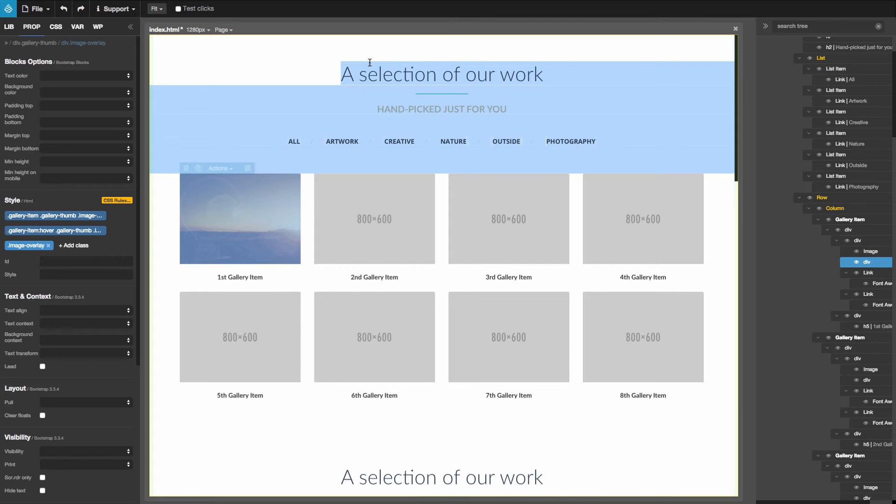
click(237, 152)
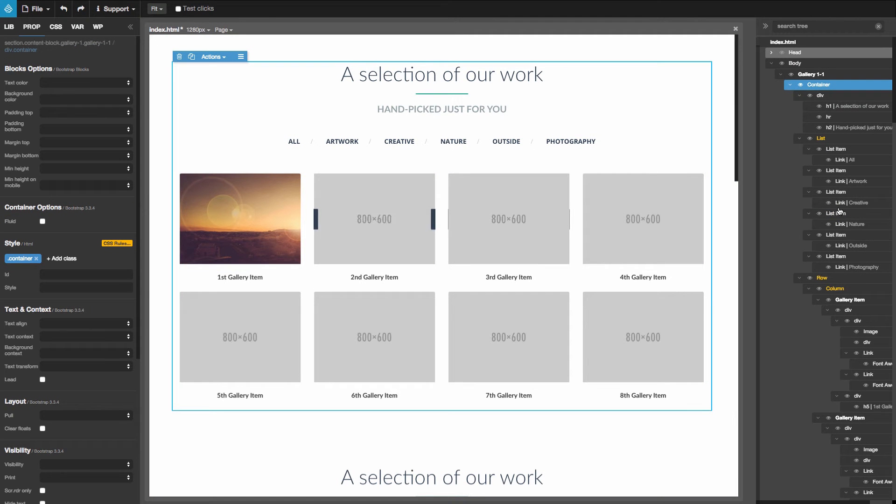
click(857, 300)
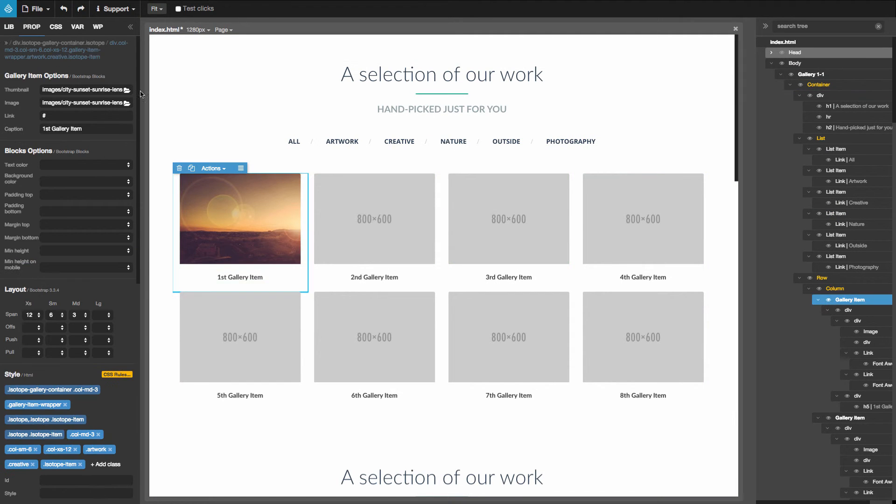
drag(91, 126, 42, 128)
text(Sunset)
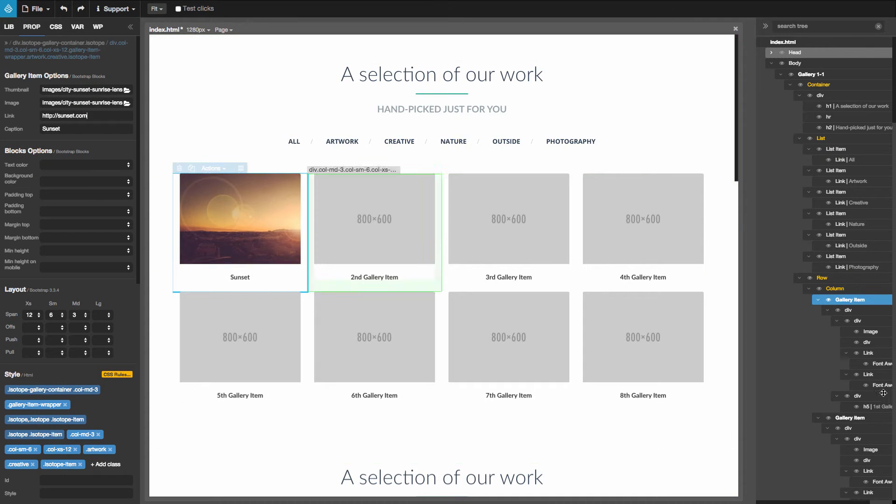
Set the second gallery item's thumbnail to flight-mountains-sky-flying-small.jpg and its full-size image to flight-mountains-sky-flying.jpeg.
click(862, 415)
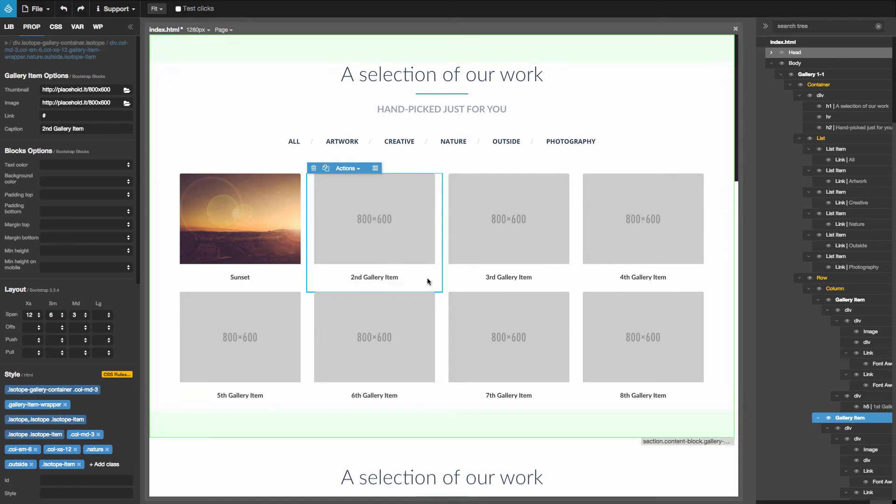
click(126, 90)
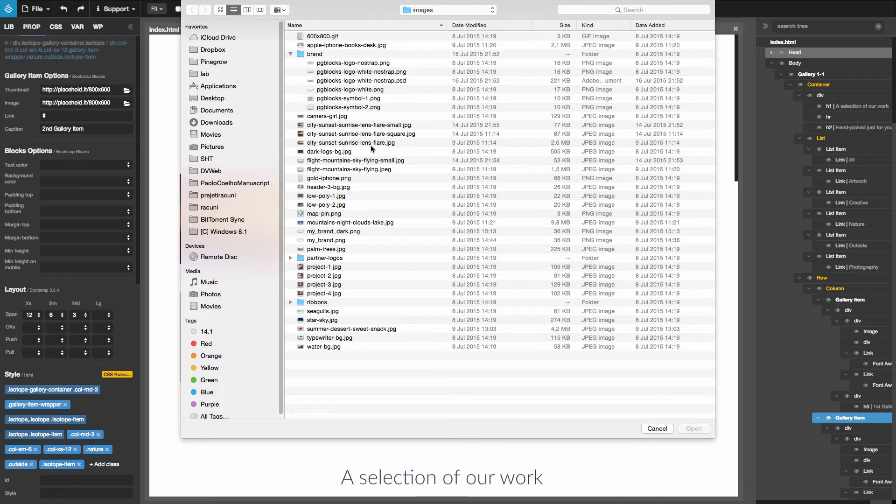
double_click(374, 160)
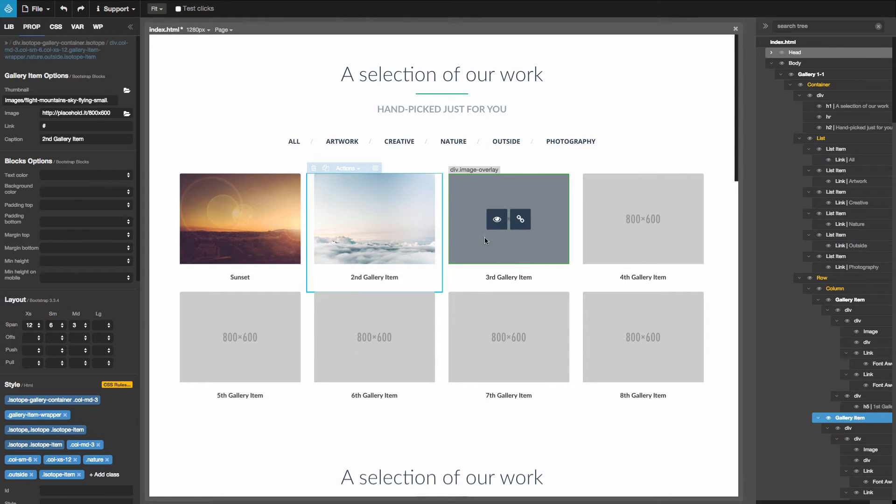
click(127, 113)
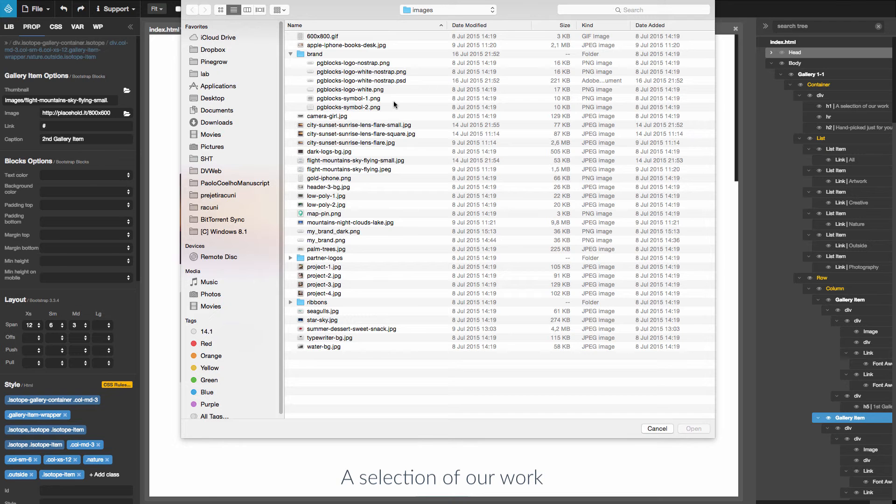
double_click(380, 170)
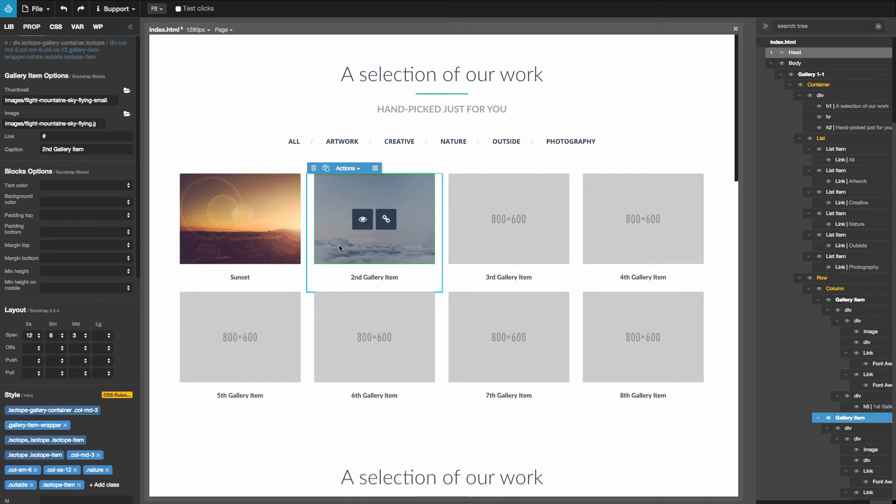
Duplicate the 8th gallery item twice and select each copy in the element tree.
scroll(450, 215, down, 3)
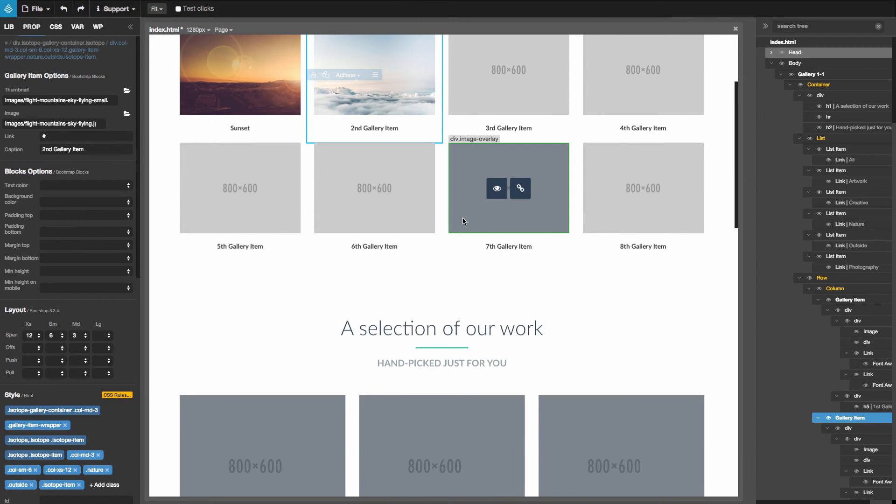
click(580, 243)
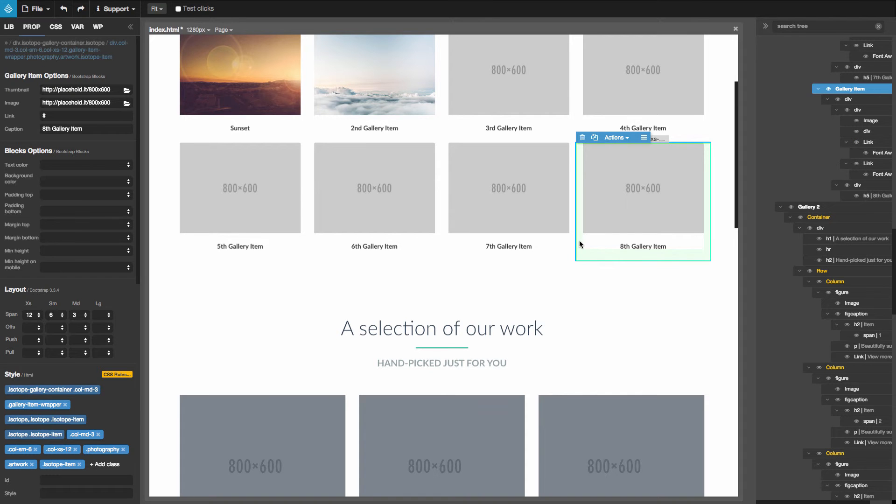
mouse_move(612, 211)
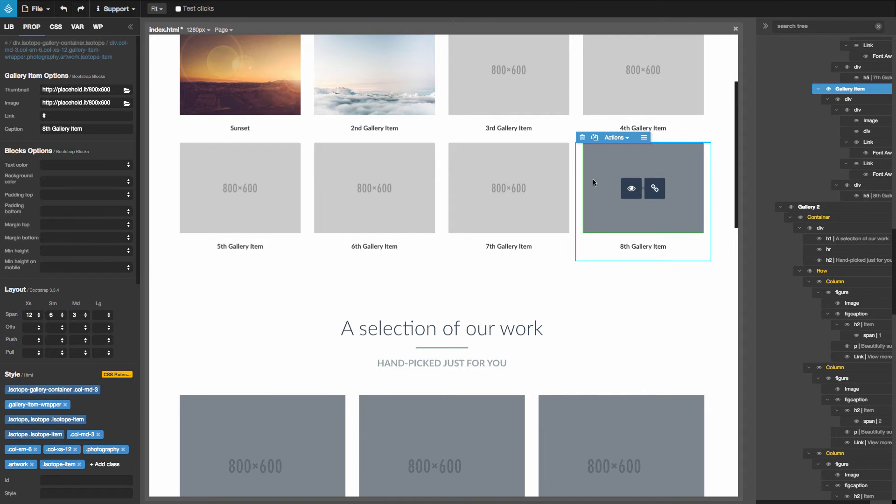
click(595, 139)
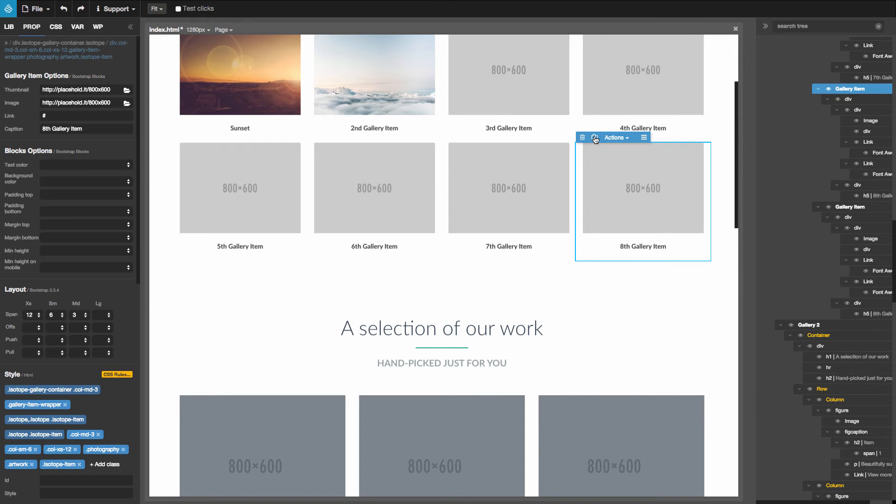
click(595, 139)
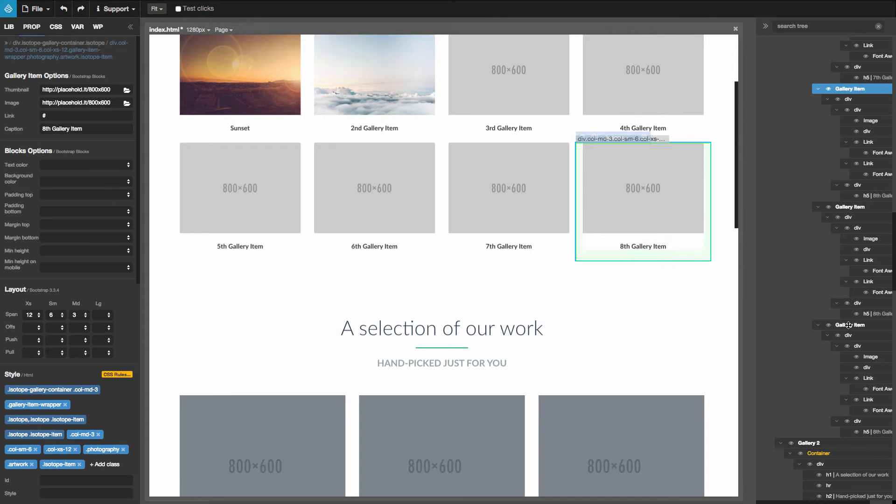
click(849, 207)
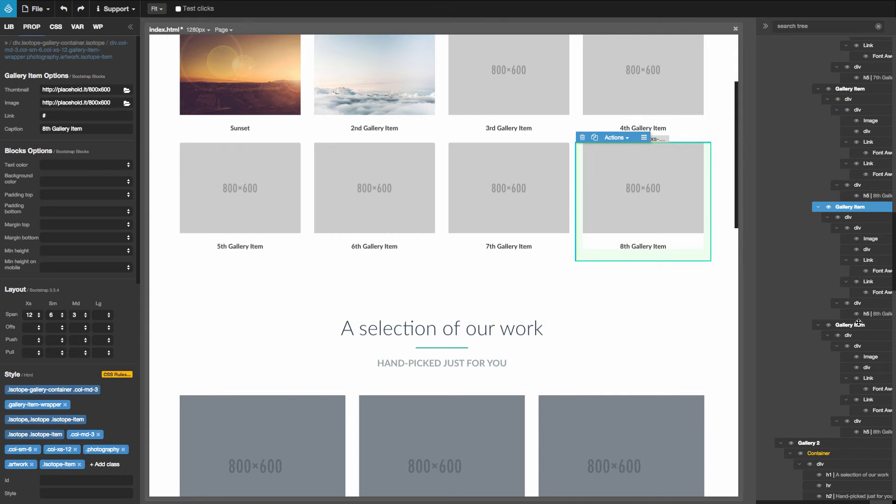
click(850, 325)
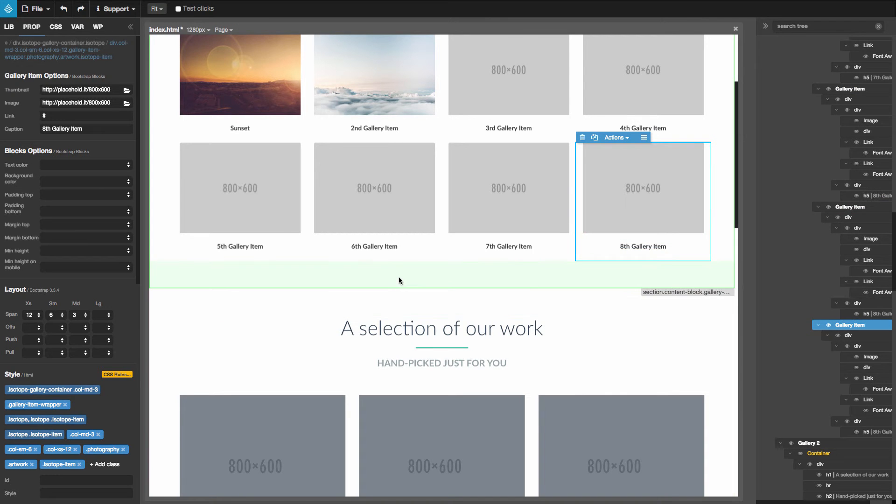
Select the Creative filter link, refresh the page view and check the duplicated gallery items' layout.
scroll(399, 279, up, 3)
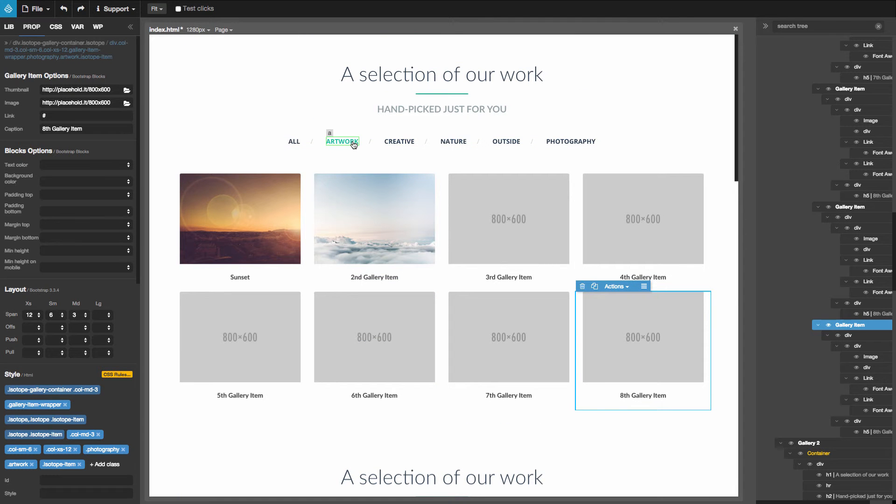
click(399, 142)
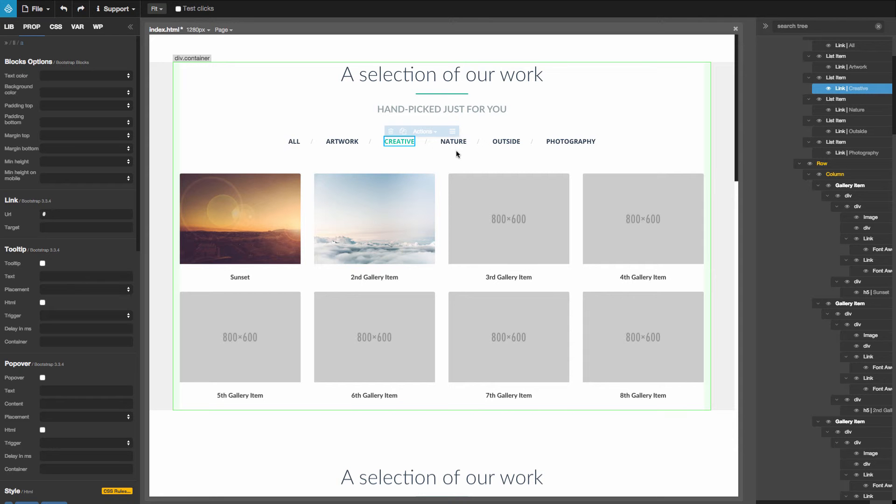
click(222, 30)
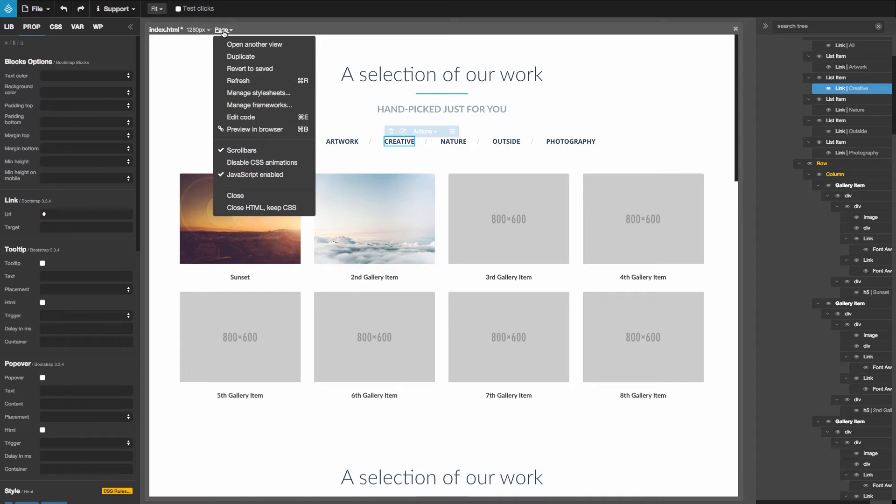
click(244, 82)
scroll(342, 150, down, 3)
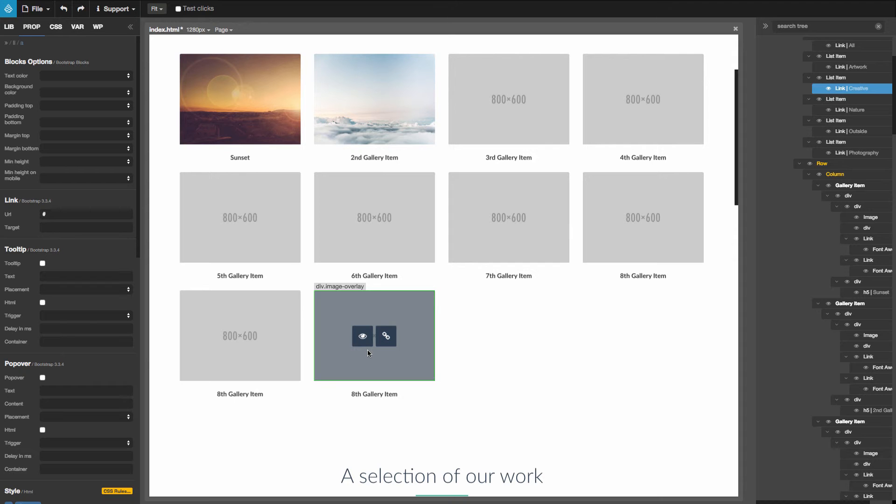
Delete both duplicated 8th gallery items and refresh the page view.
click(440, 348)
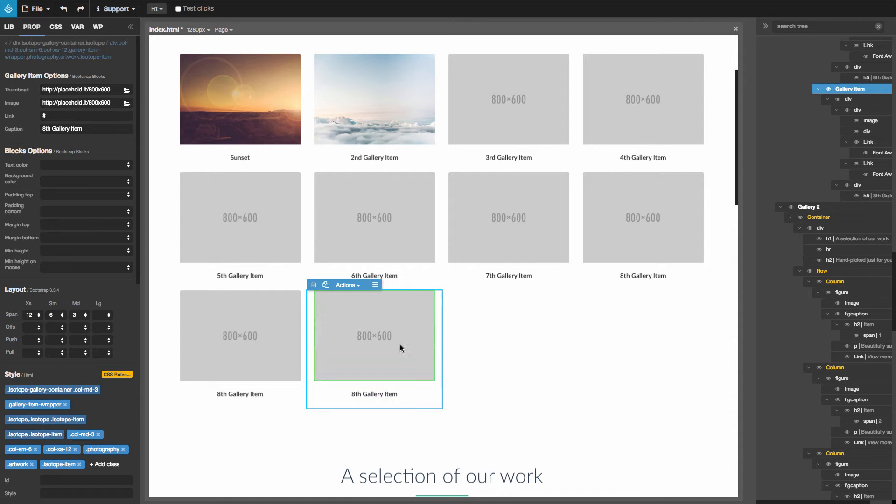
click(314, 285)
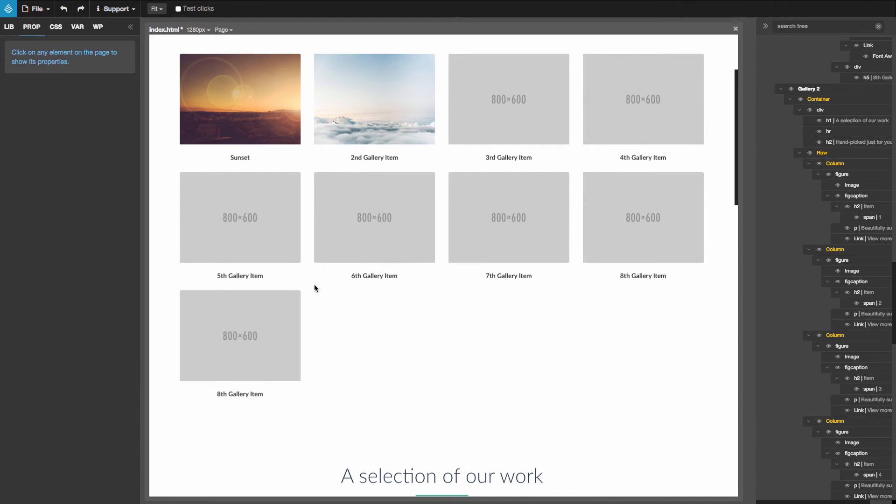
click(304, 307)
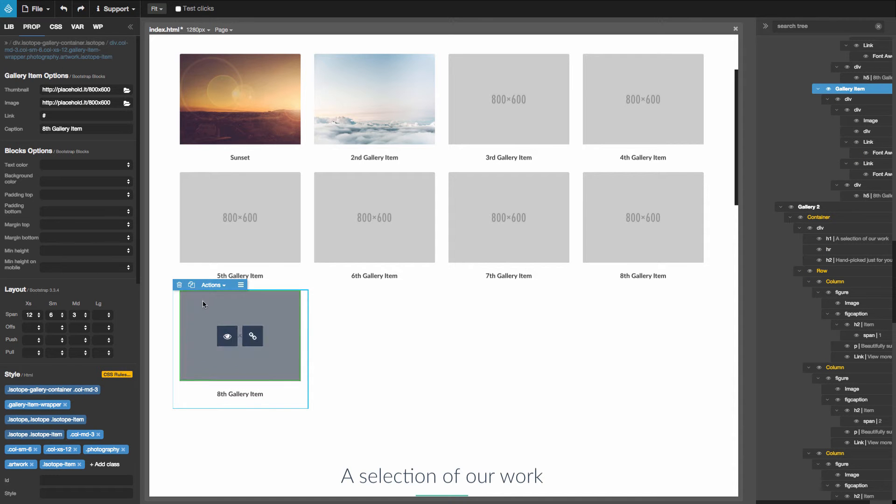
click(179, 285)
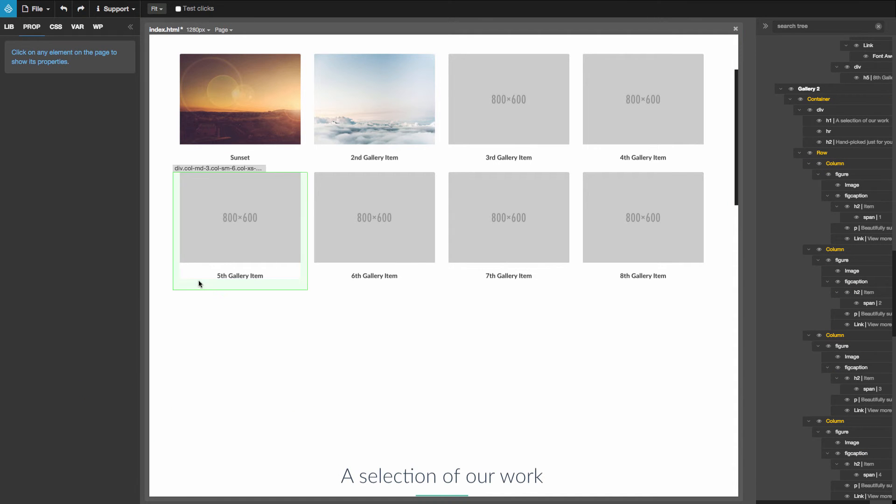
click(222, 29)
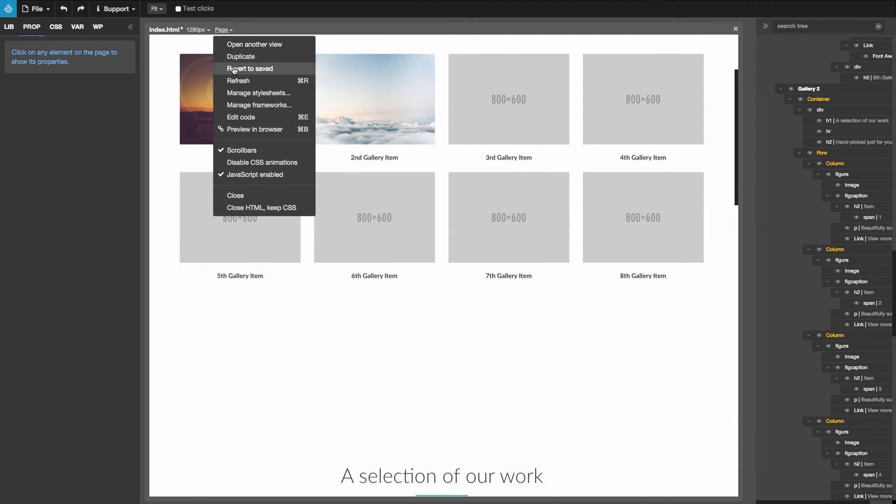
click(235, 80)
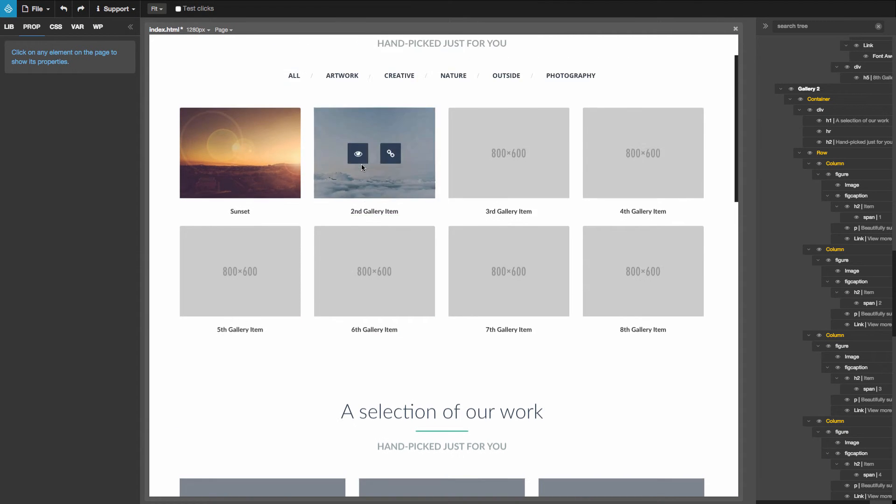
Open the code of the gallery's filter list and examine the data-filter attribute of the All link.
scroll(361, 163, up, 2)
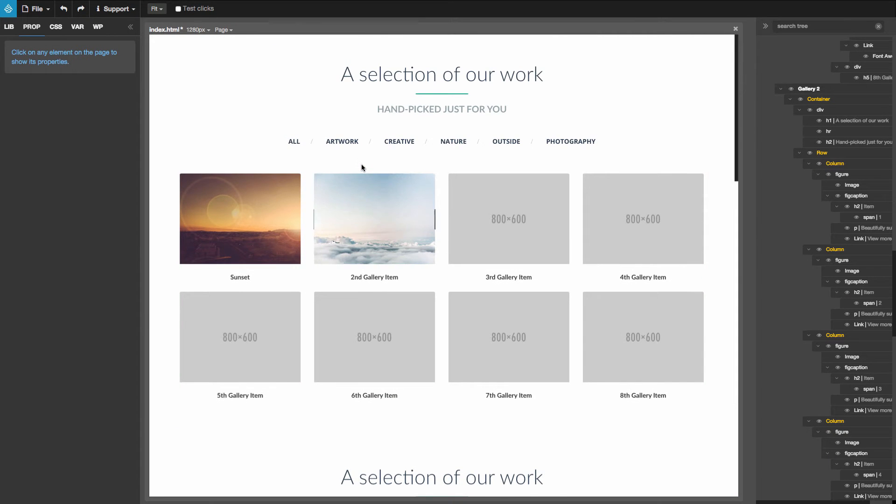
click(273, 144)
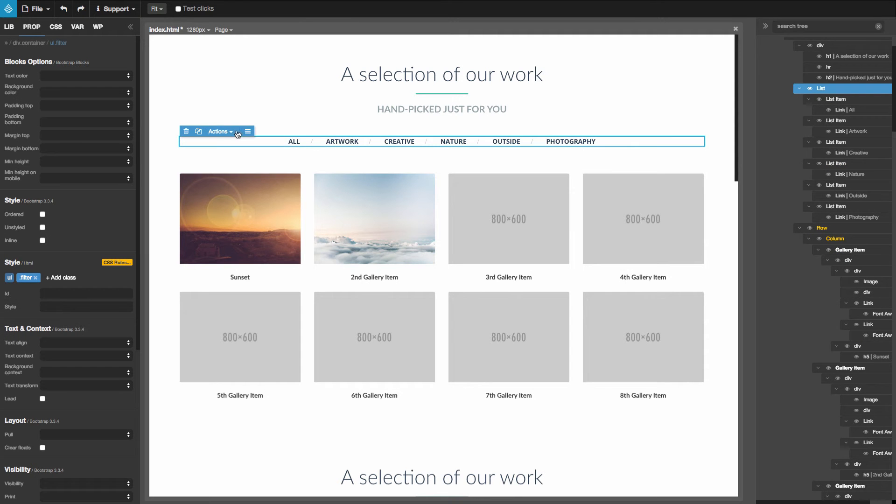
click(220, 132)
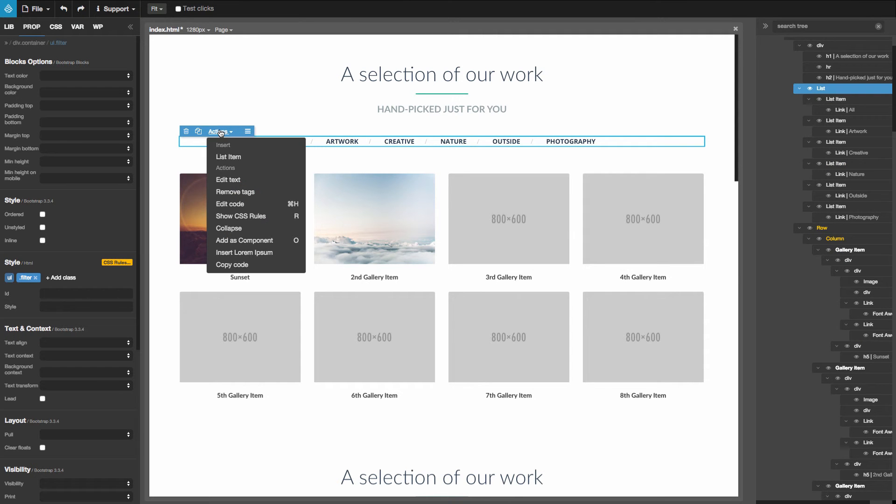
click(234, 204)
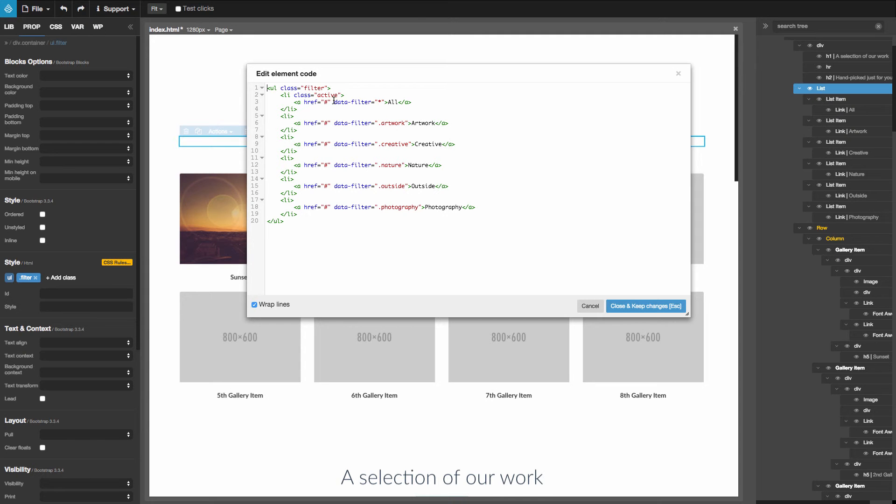
drag(334, 101, 371, 102)
click(381, 102)
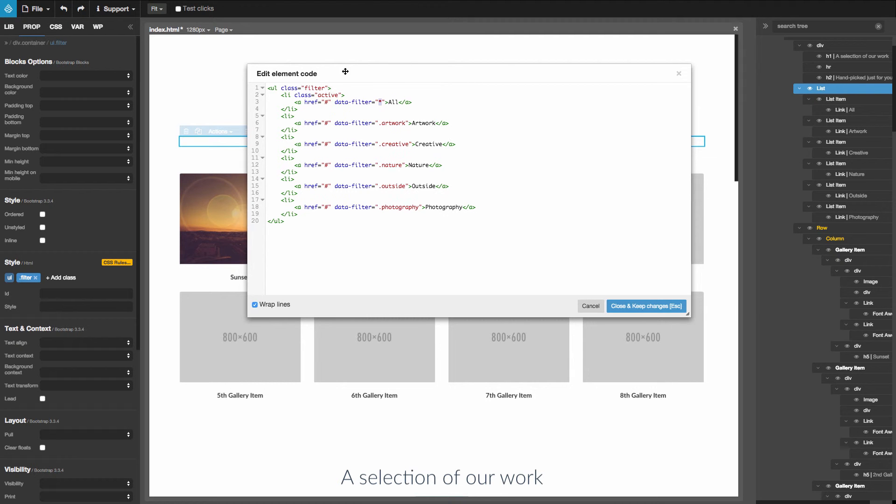
Move the code window clear of the gallery and compare the Artwork and All filters with their data-filter values.
drag(329, 77, 488, 61)
click(339, 142)
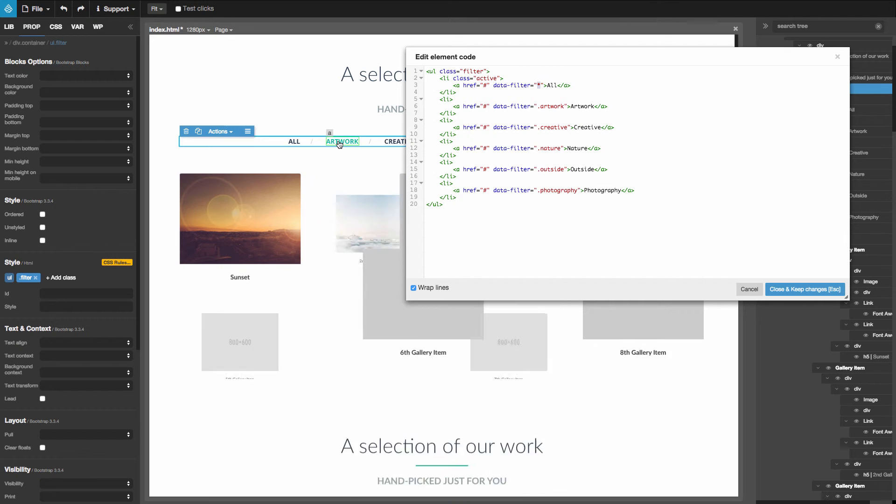
click(294, 142)
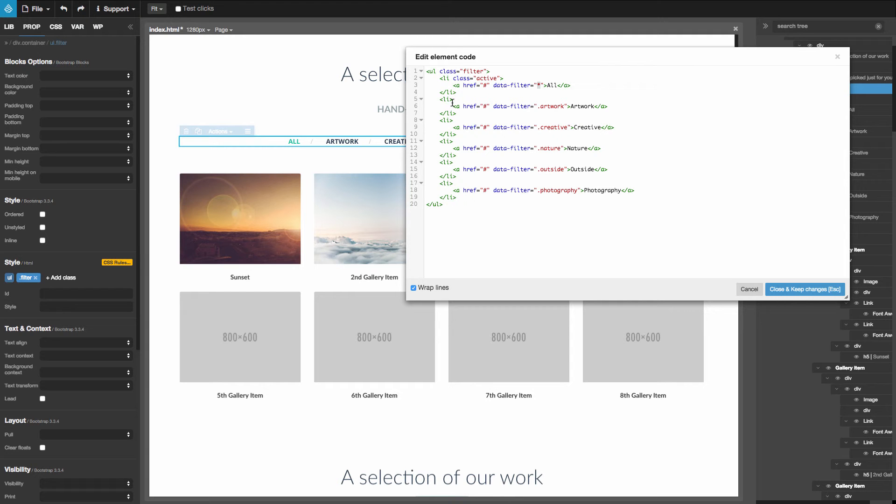
drag(488, 112, 565, 103)
click(547, 107)
click(539, 107)
click(342, 142)
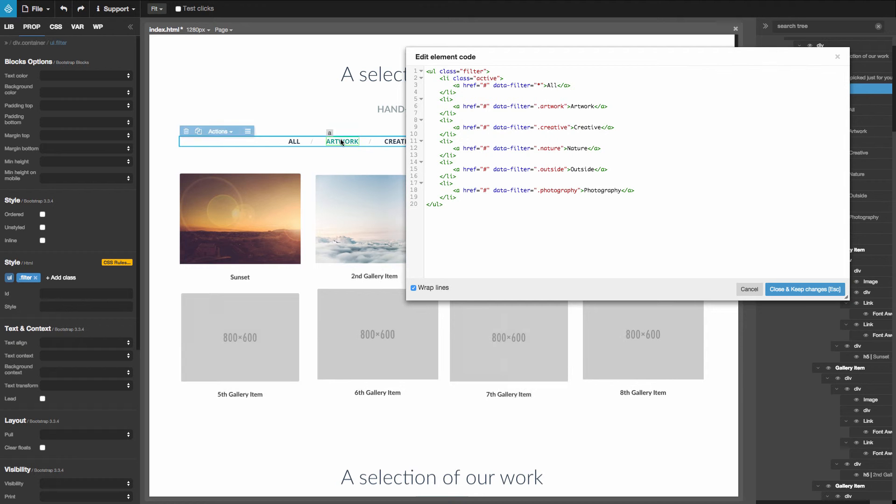
Open the 3rd gallery item's code and arrange it beside the filter list's code.
drag(441, 60, 649, 88)
click(437, 202)
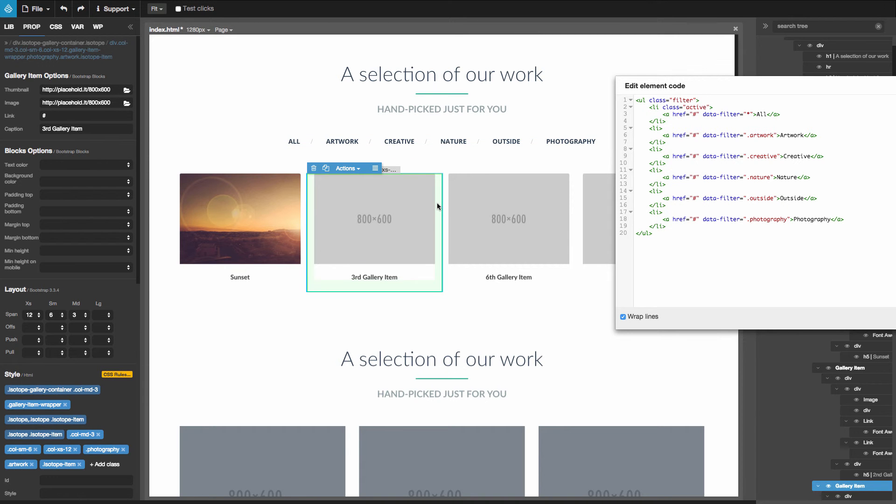
click(346, 169)
click(357, 218)
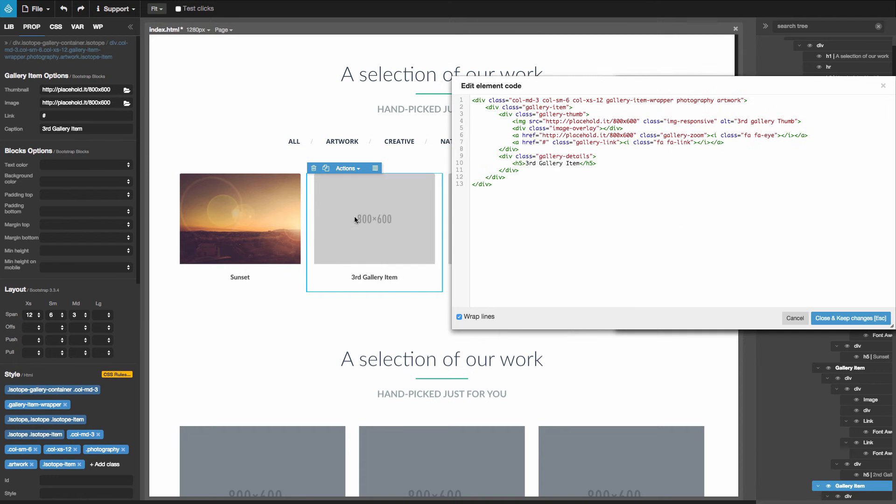
drag(533, 97, 216, 252)
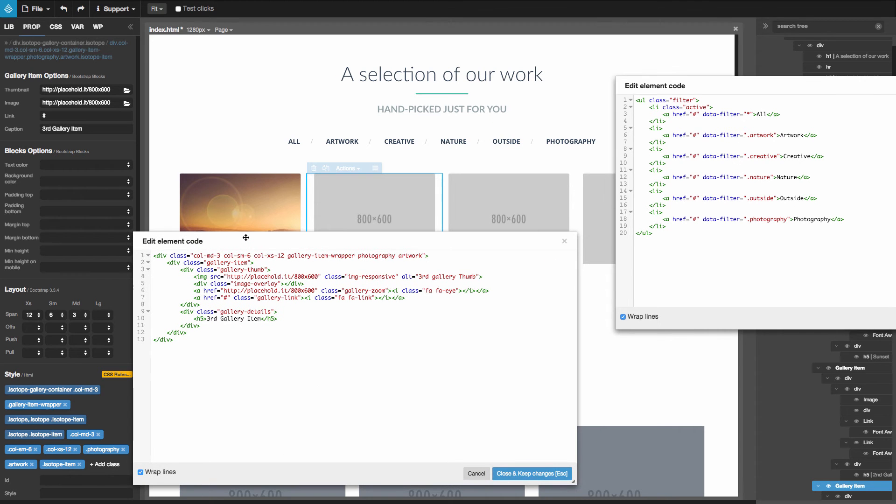
Examine the photography and artwork classes in the 3rd gallery item's code and close that code window.
drag(399, 257, 423, 257)
click(359, 257)
drag(360, 256, 395, 257)
double_click(403, 255)
click(579, 143)
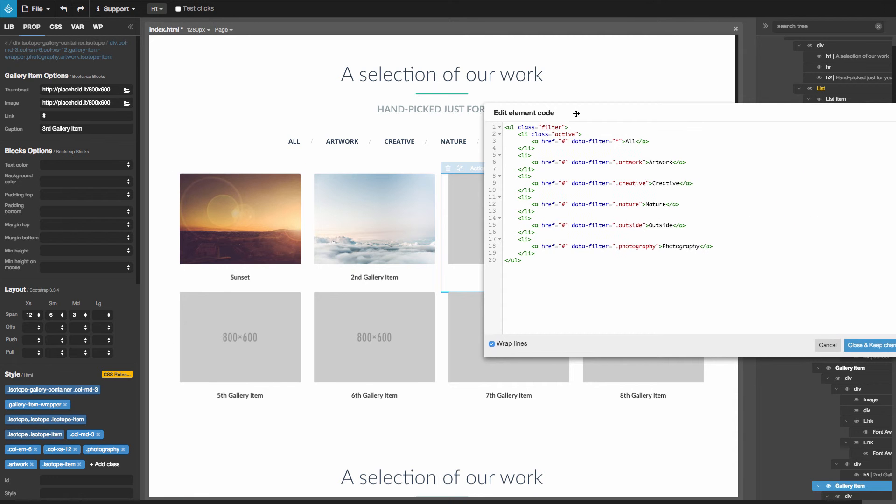
Duplicate the Photography list item at the end of the filter list's code.
drag(578, 112, 357, 212)
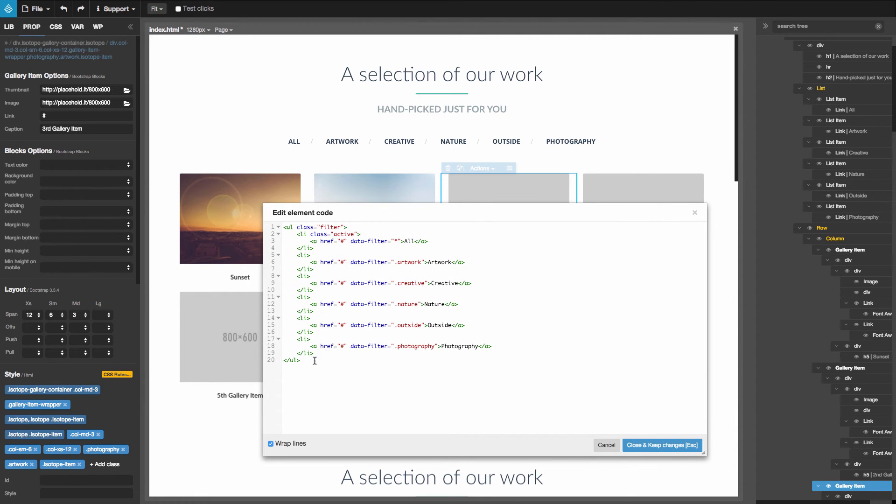
drag(296, 344, 296, 342)
key(ctrl+c)
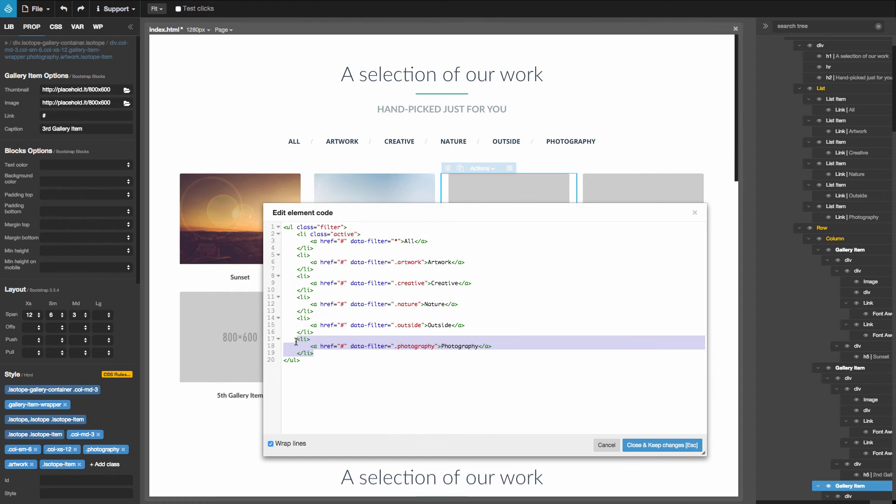
click(333, 353)
key(Return)
key(ctrl+v)
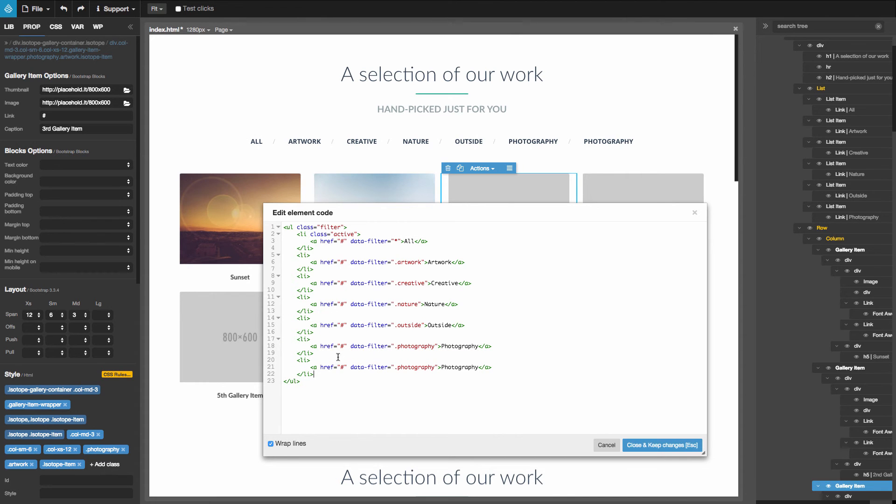
Rename the copied filter link to Sunset, set its data-filter to .sunset and keep the code changes.
double_click(462, 368)
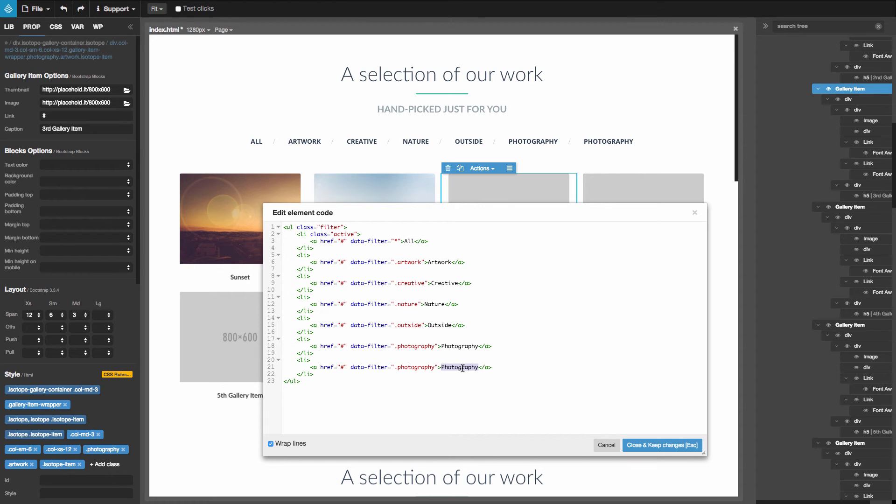
text(Sunsets)
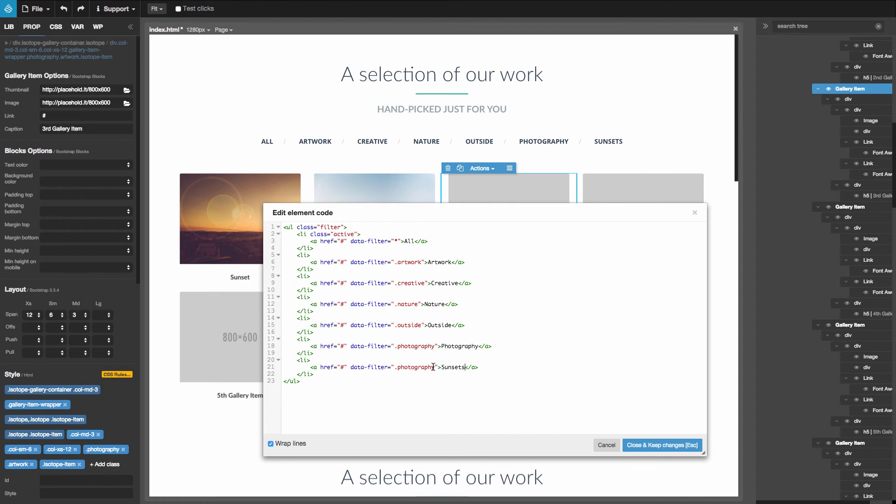
key(BackSpace)
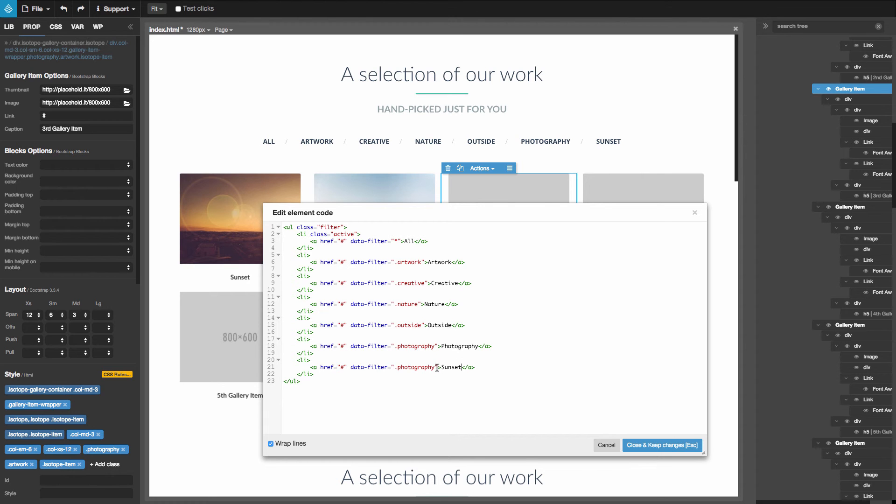
drag(435, 367, 398, 364)
text(sunset)
click(640, 445)
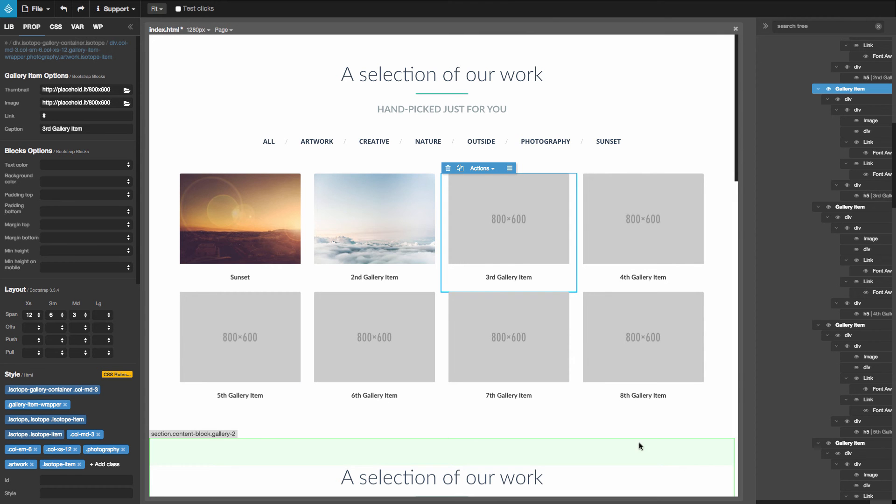
Refresh the page view, test the new Sunset filter and show all gallery items again.
click(223, 30)
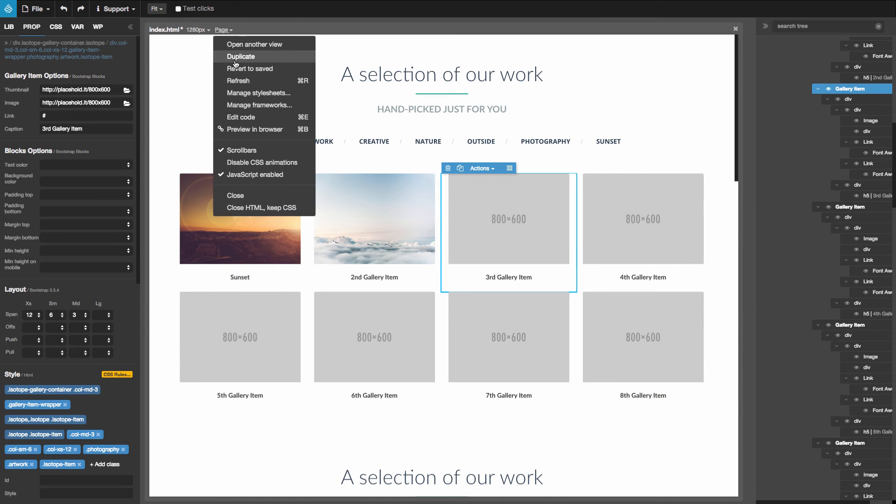
click(236, 81)
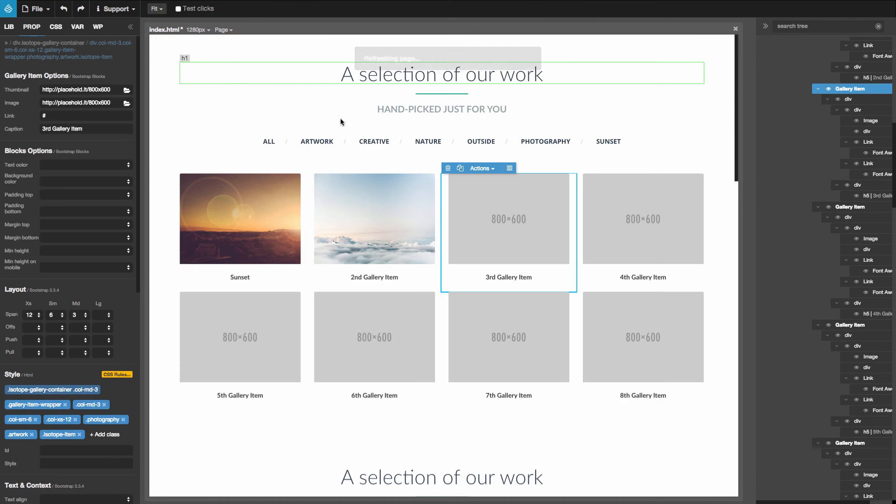
click(609, 142)
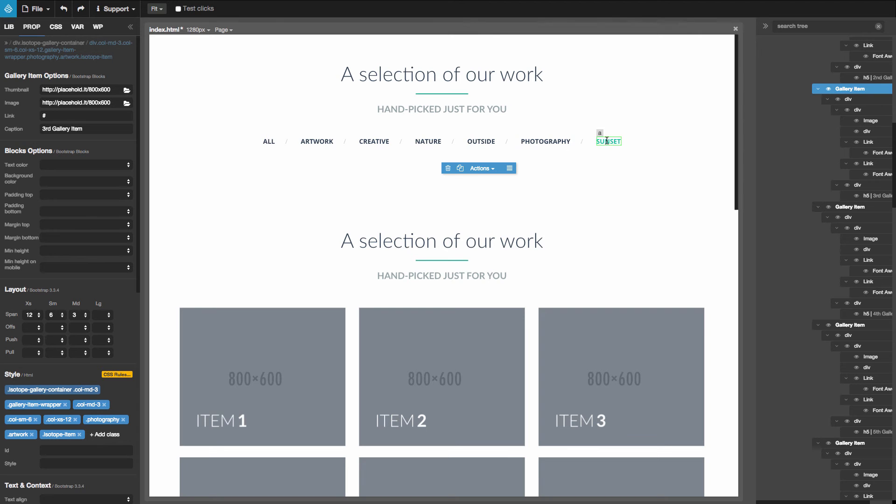
click(268, 141)
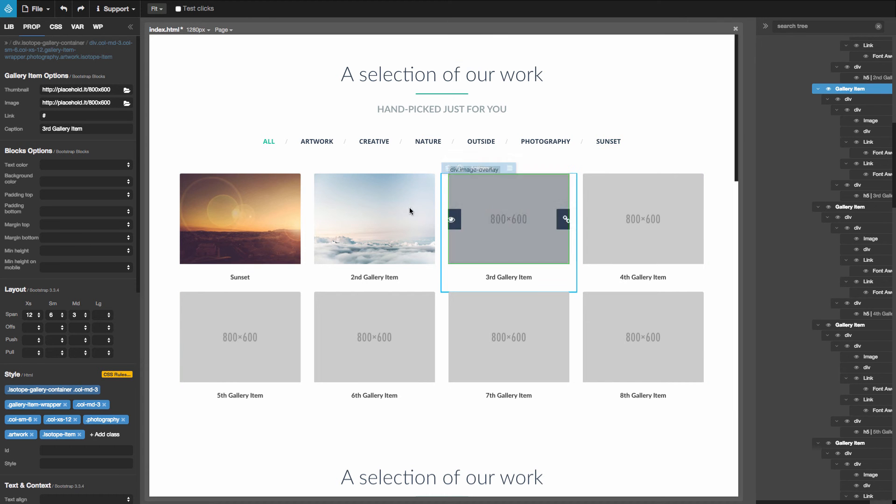
Assign the class sunset to the Sunset gallery item and test the Sunset filter, returning to All.
click(303, 225)
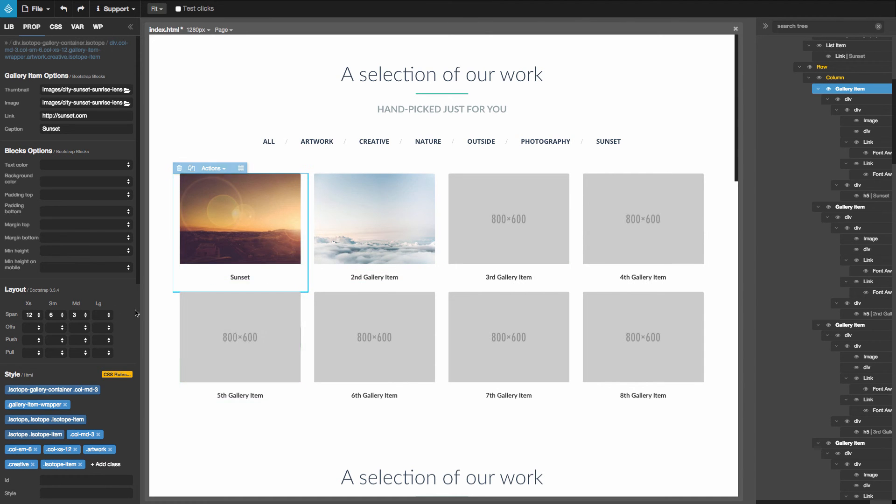
scroll(86, 318, down, 3)
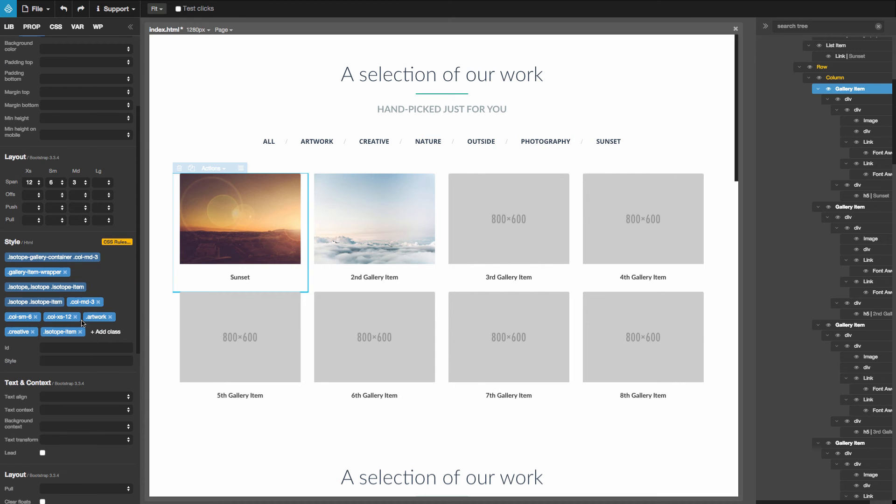
click(106, 332)
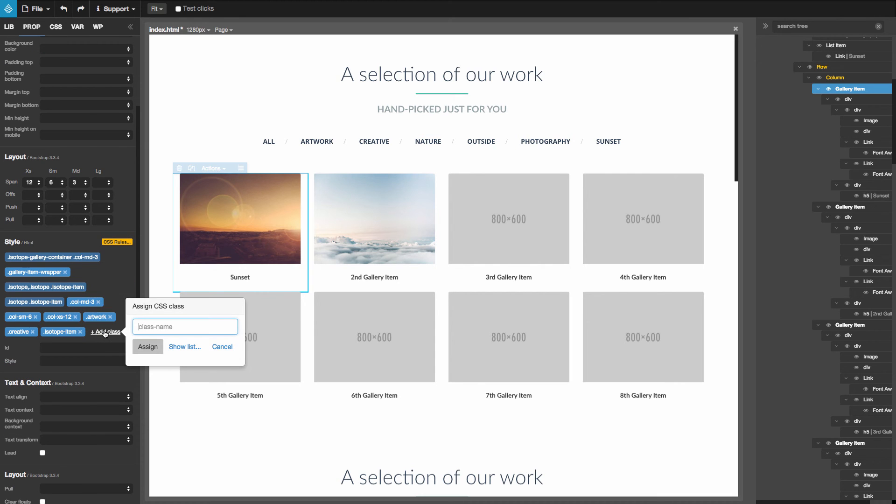
text(sunset)
click(147, 348)
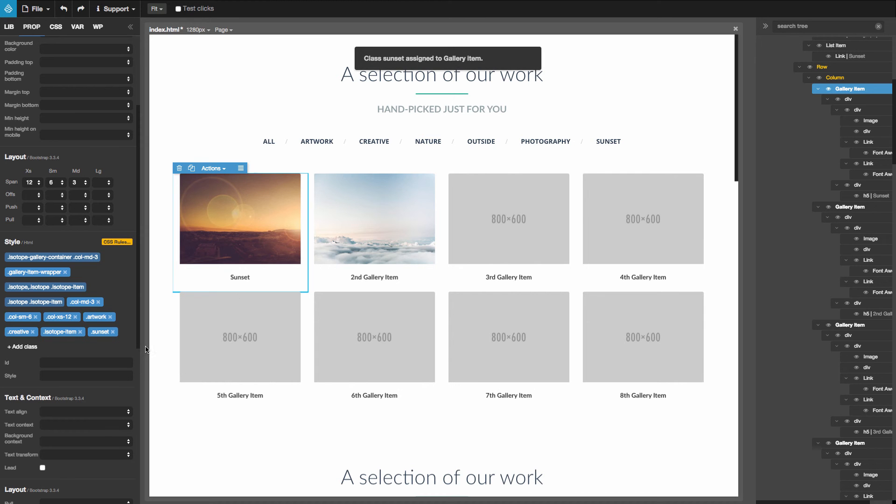
click(612, 145)
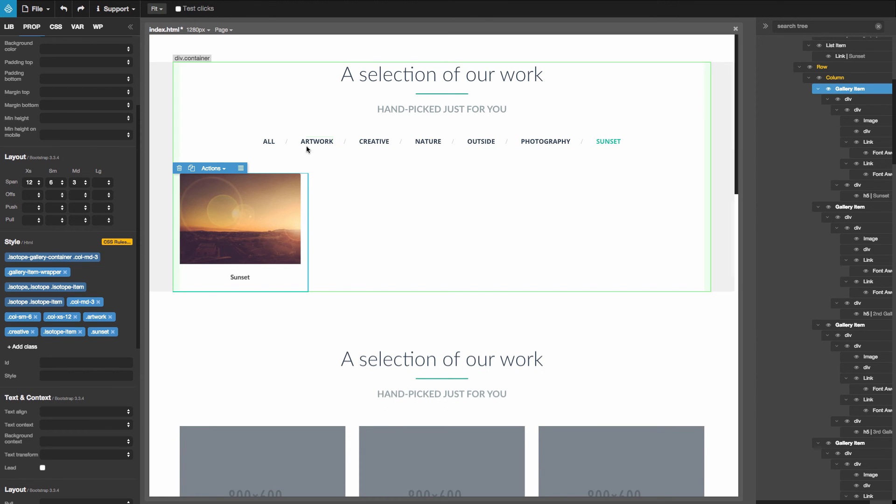
click(269, 142)
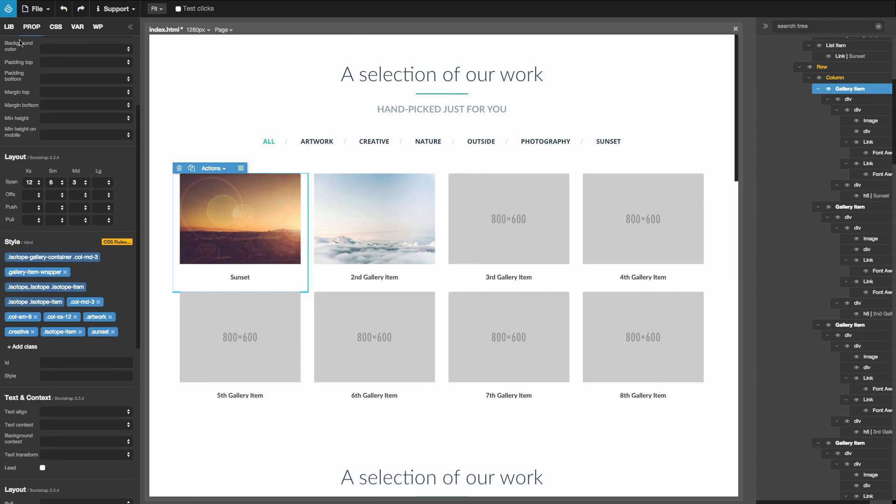
Insert the second Bootstrap Blocks gallery, with three captioned items per row, above the existing gallery and look over its items.
click(9, 27)
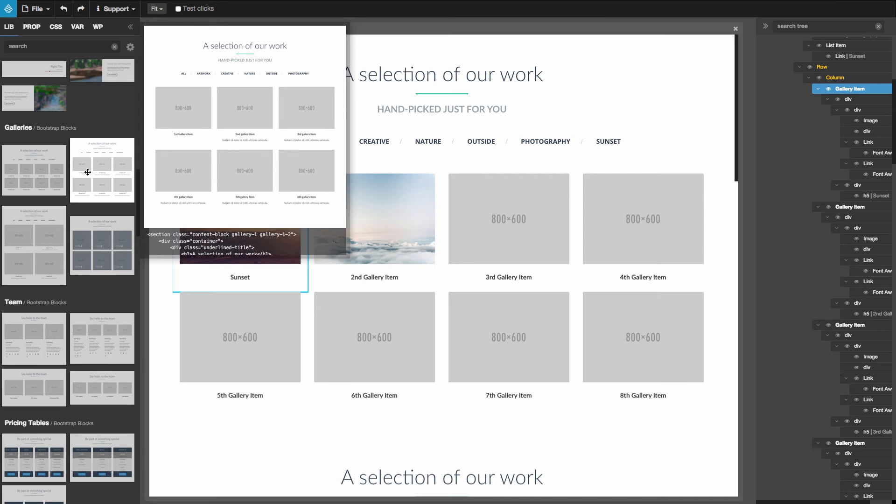
drag(88, 172, 196, 119)
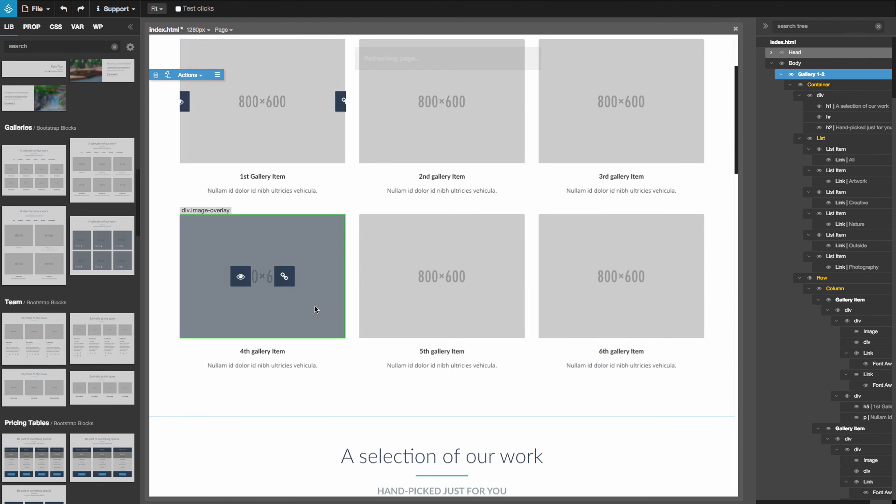
click(299, 190)
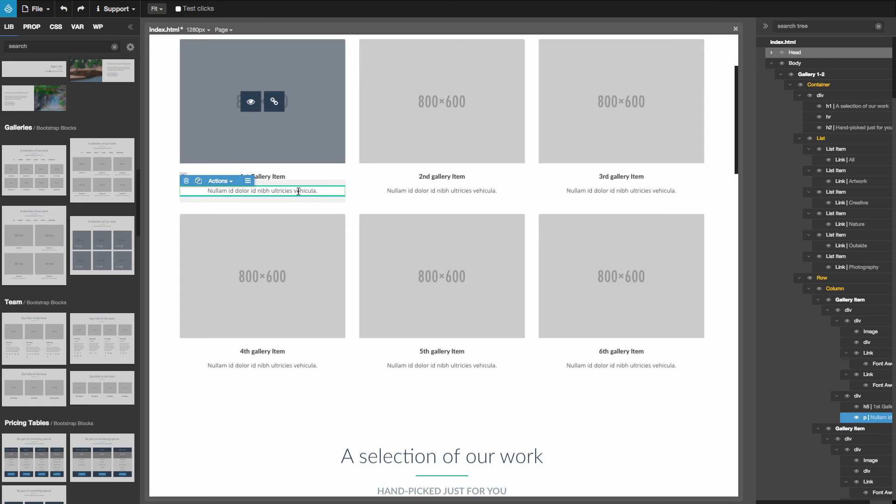
scroll(299, 195, up, 3)
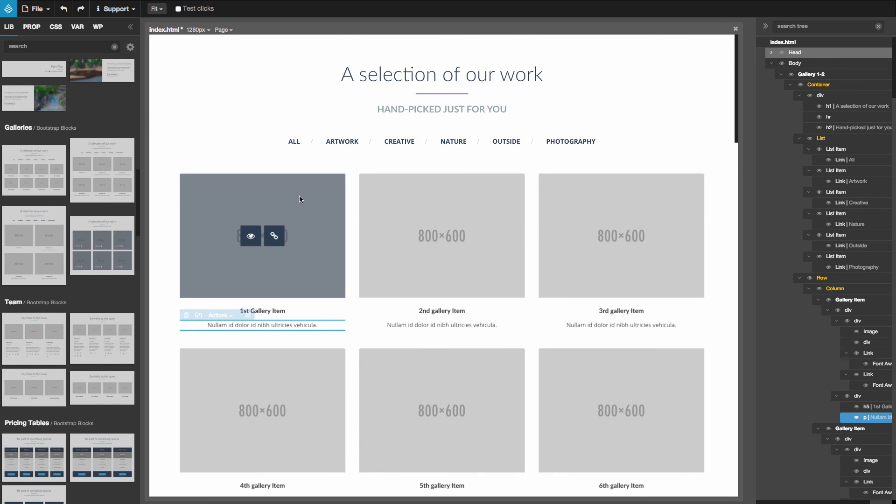
scroll(299, 196, down, 4)
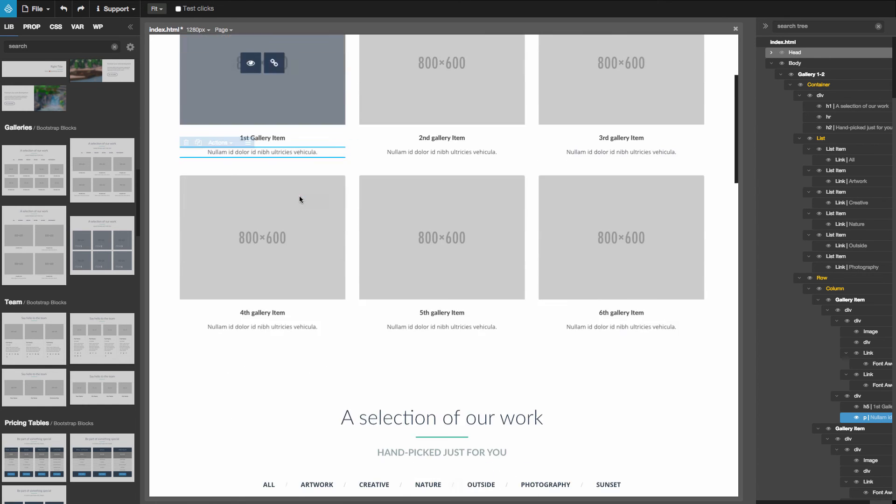
scroll(299, 196, down, 7)
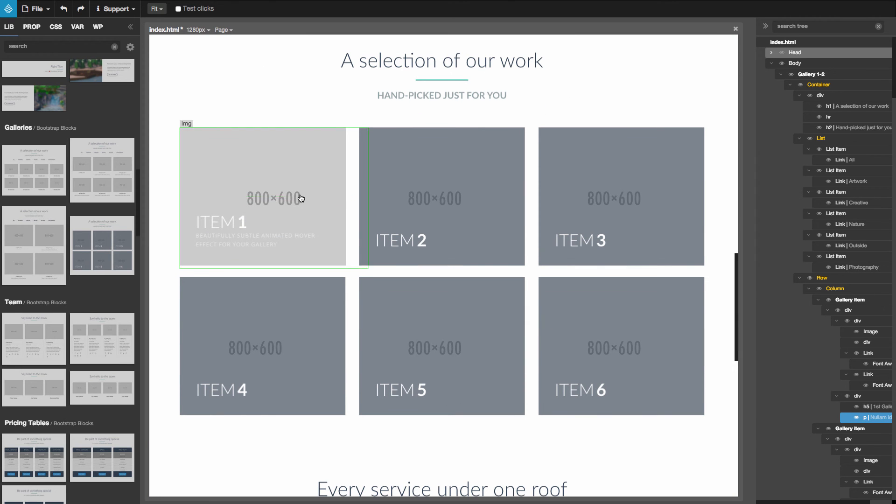
Examine the new gallery's structure by selecting its first image, its row and the columns of the first three items.
mouse_move(131, 244)
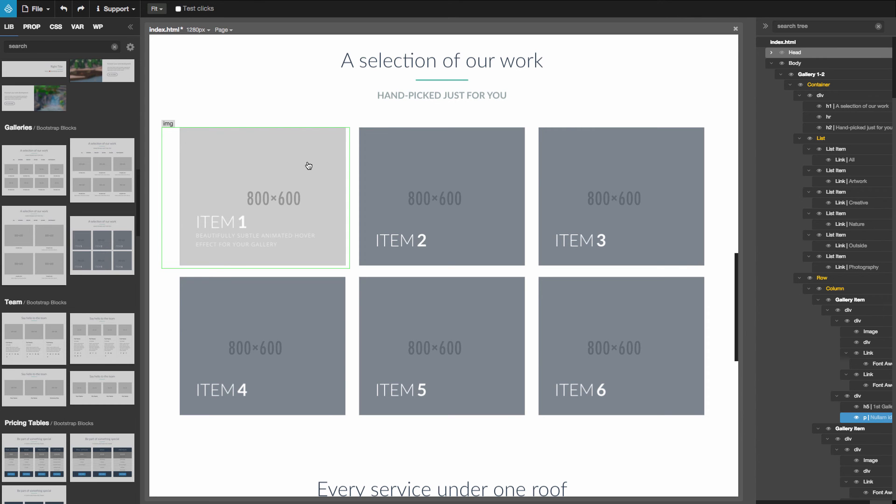
click(309, 166)
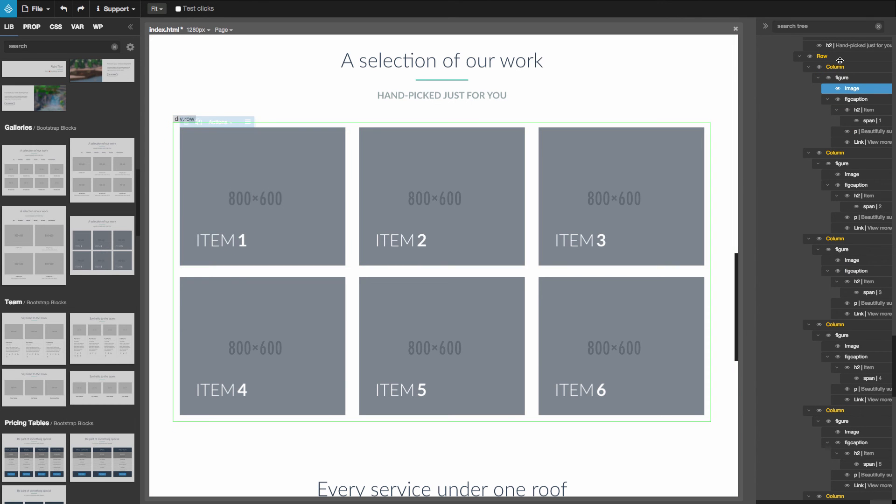
click(839, 58)
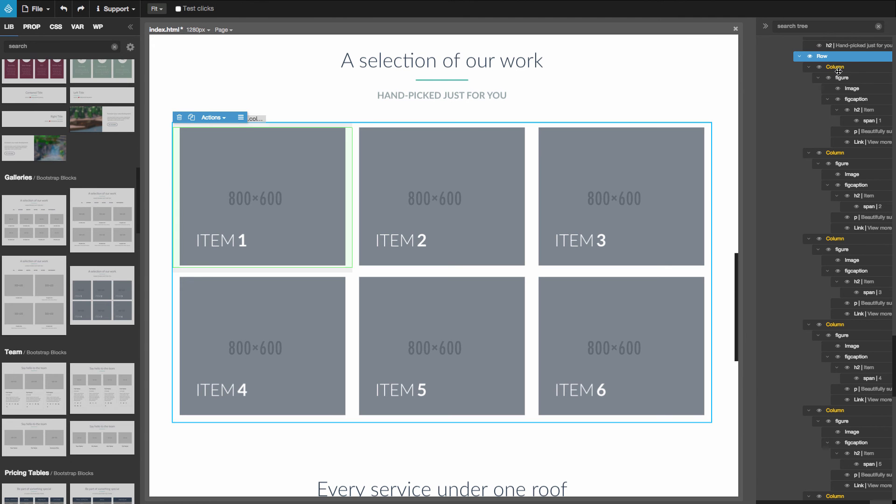
click(839, 68)
click(839, 153)
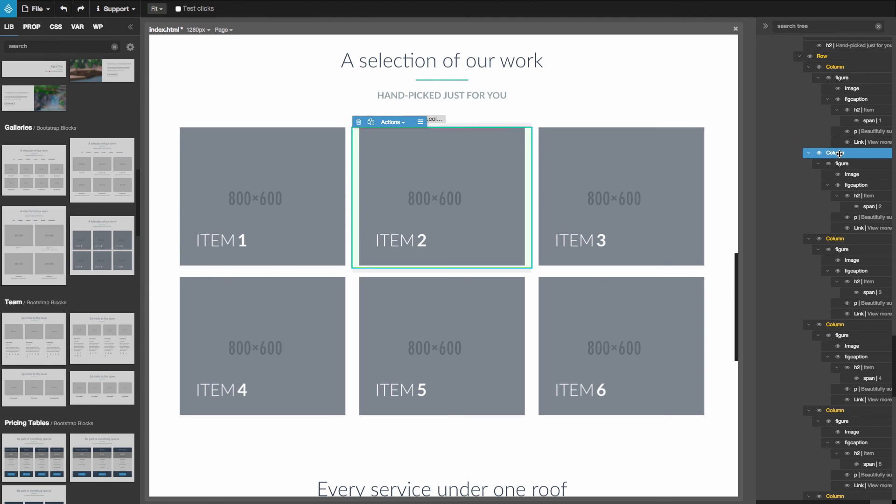
click(841, 239)
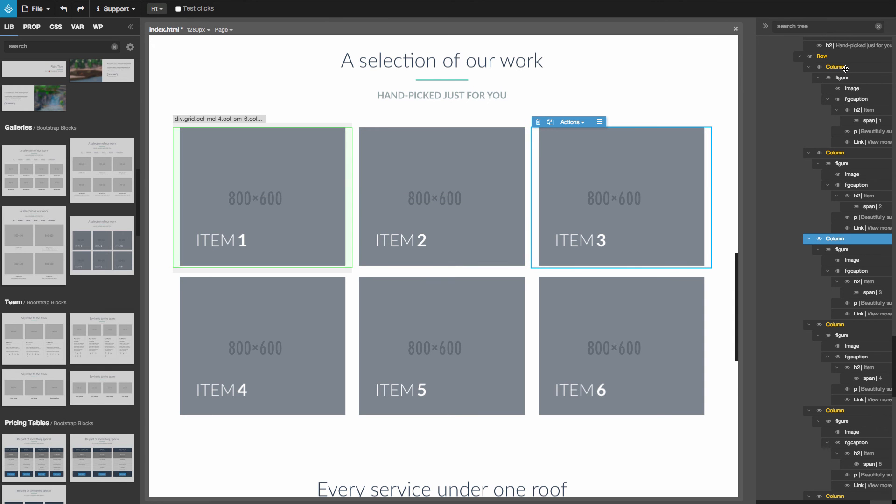
Replace the first gallery item's placeholder image with city-sunset-sunrise-lens-flare-small.jpg from the images folder.
click(857, 88)
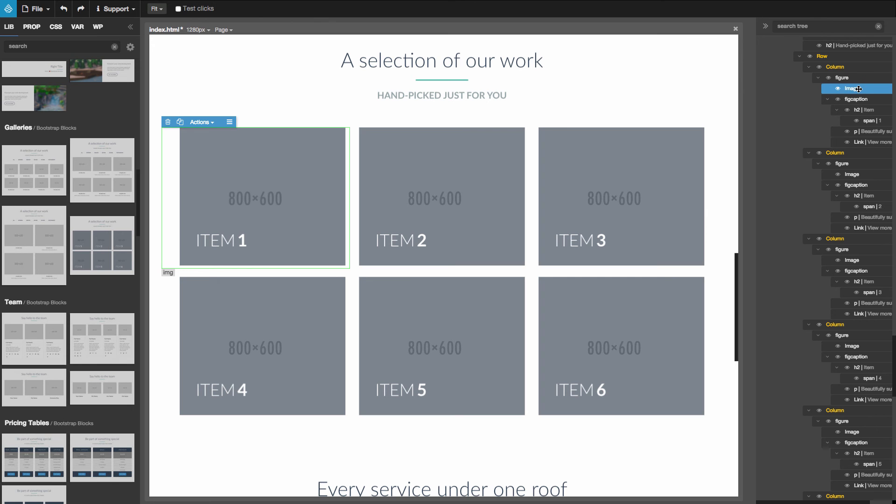
click(31, 28)
click(127, 82)
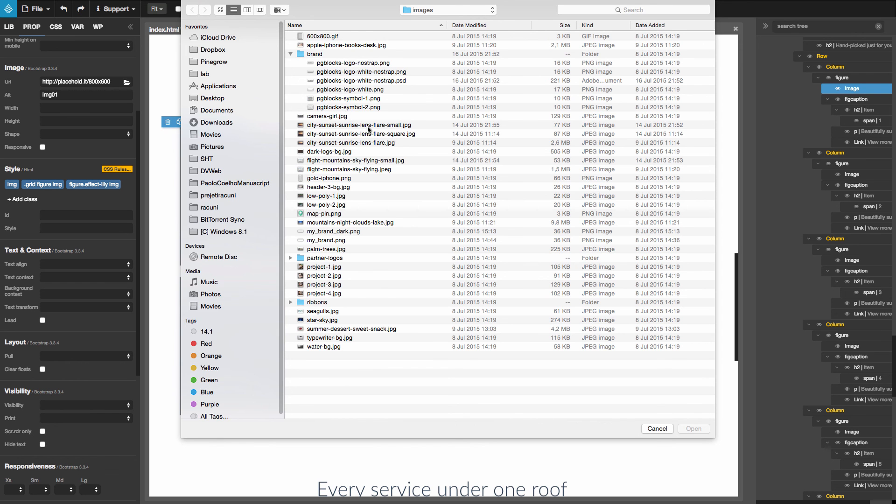
double_click(367, 125)
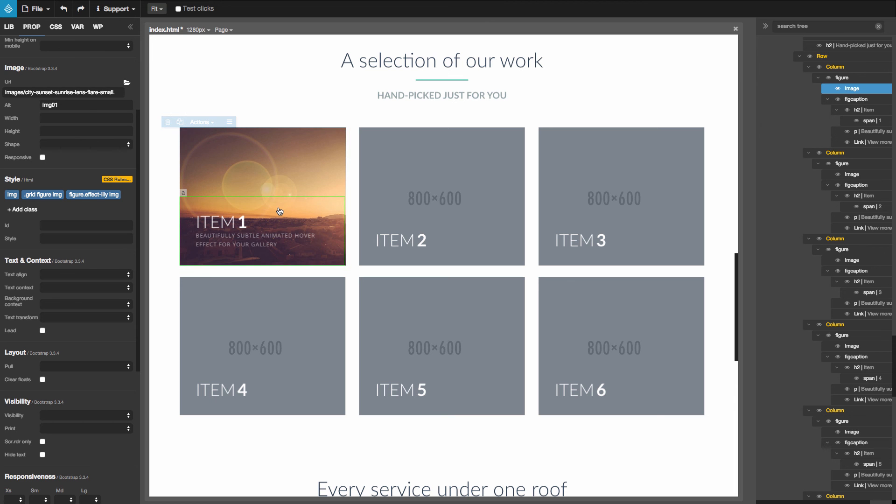
Open the first item's figcaption code for editing and change the word Item in its h2 heading to Sunset.
click(859, 99)
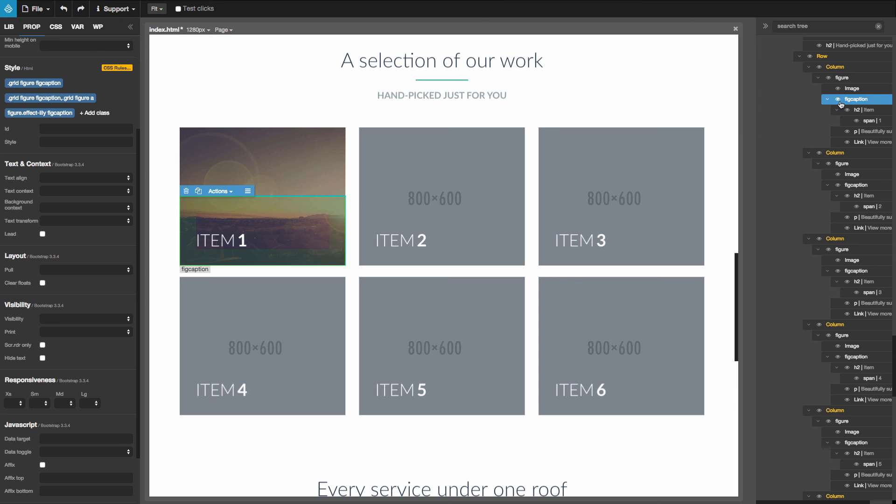
click(219, 190)
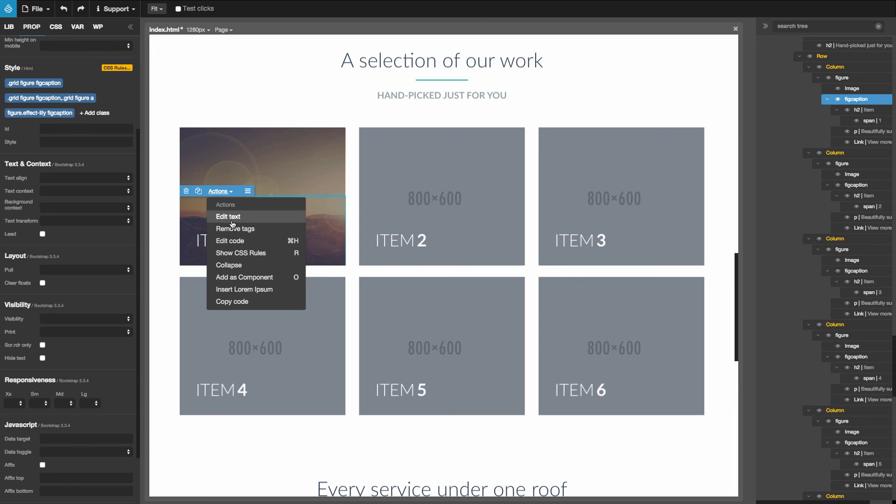
click(236, 241)
drag(367, 214, 512, 157)
double_click(463, 178)
text(Sunset)
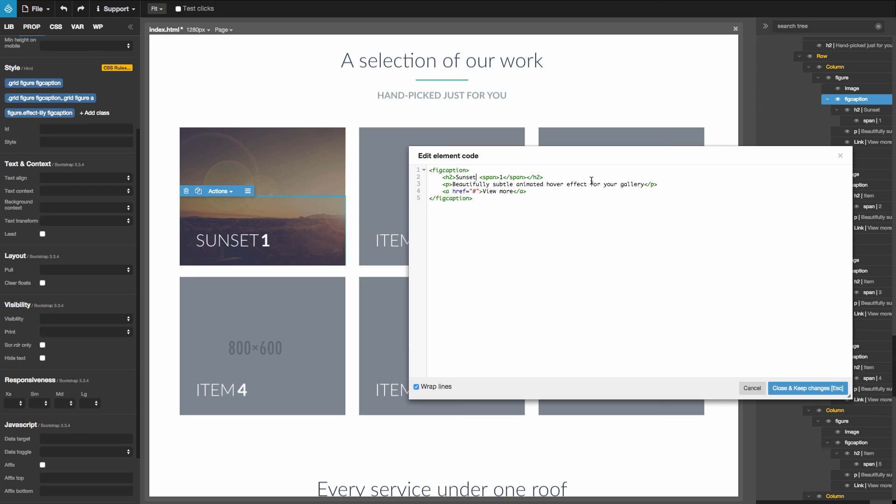
Set the href of the View more link in the first item's caption code to sunset.html.
drag(590, 185, 566, 184)
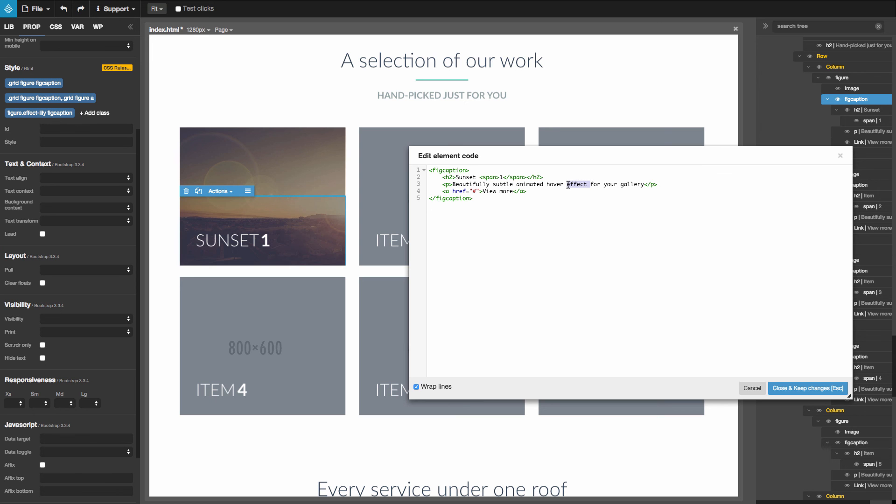
click(475, 192)
key(BackSpace)
text(sunset.html)
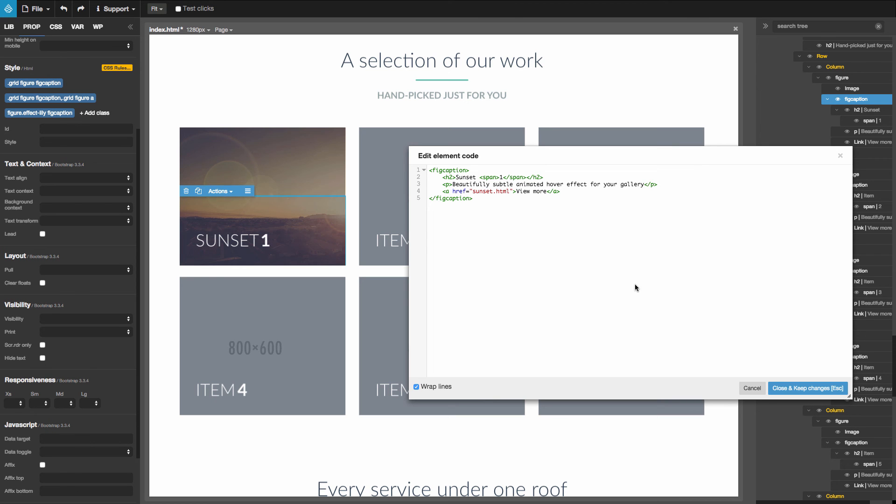